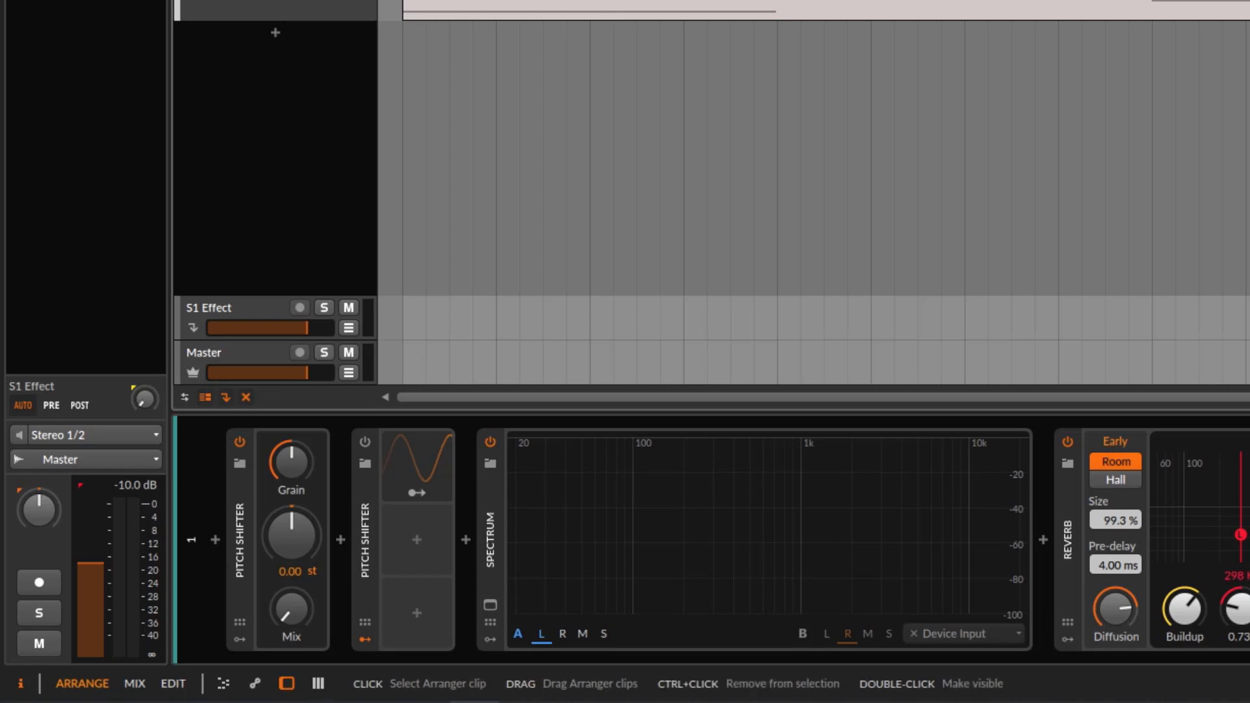
Play the snare loop and try raising the first Pitch Shifter's pitch, finishing with it reset to 0.00 st
{"action": "left_click", "coordinate": [502, 0]}
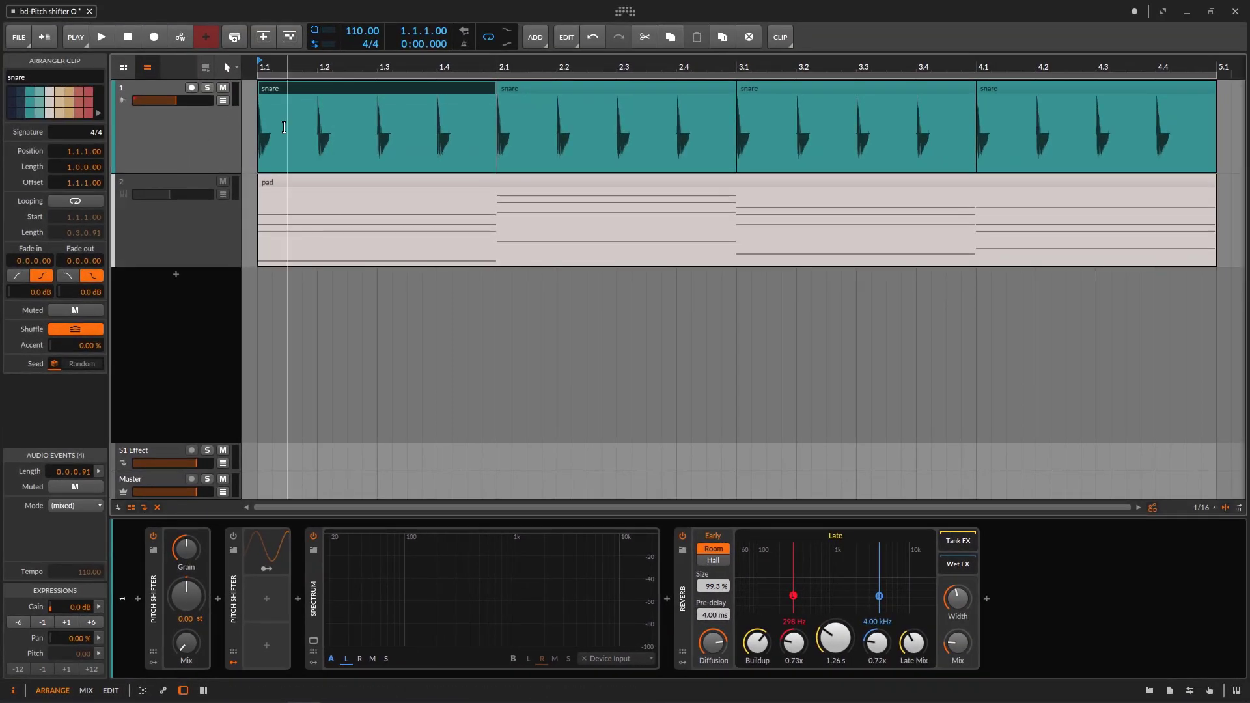
{"action": "key", "text": "space"}
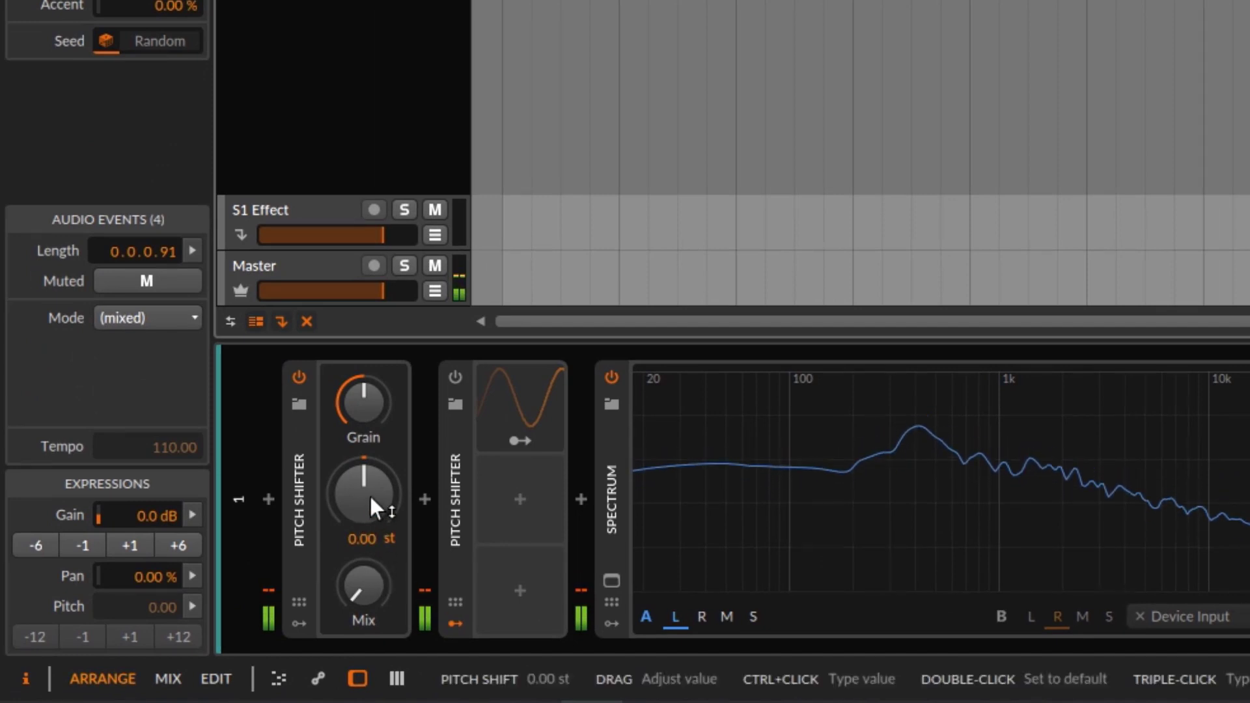
{"action": "left_click", "coordinate": [297, 495]}
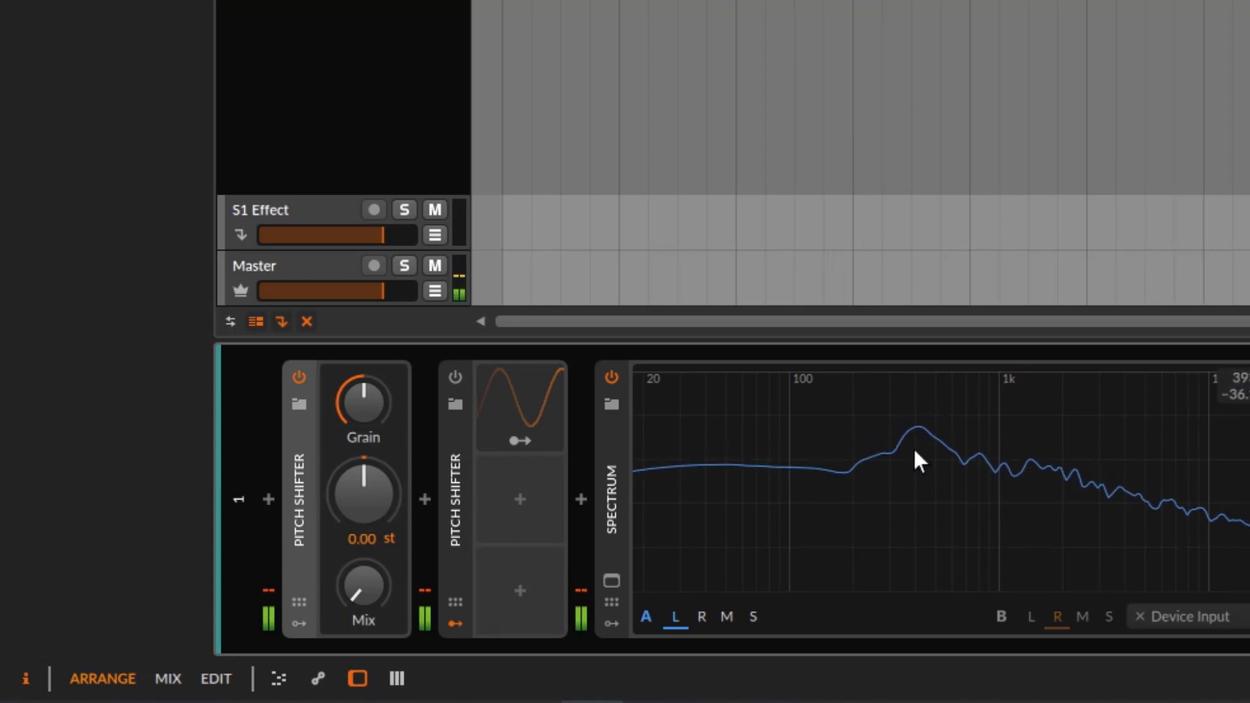
{"action": "left_click_drag", "start_coordinate": [366, 491], "coordinate": [366, 420]}
{"action": "double_click", "coordinate": [356, 487]}
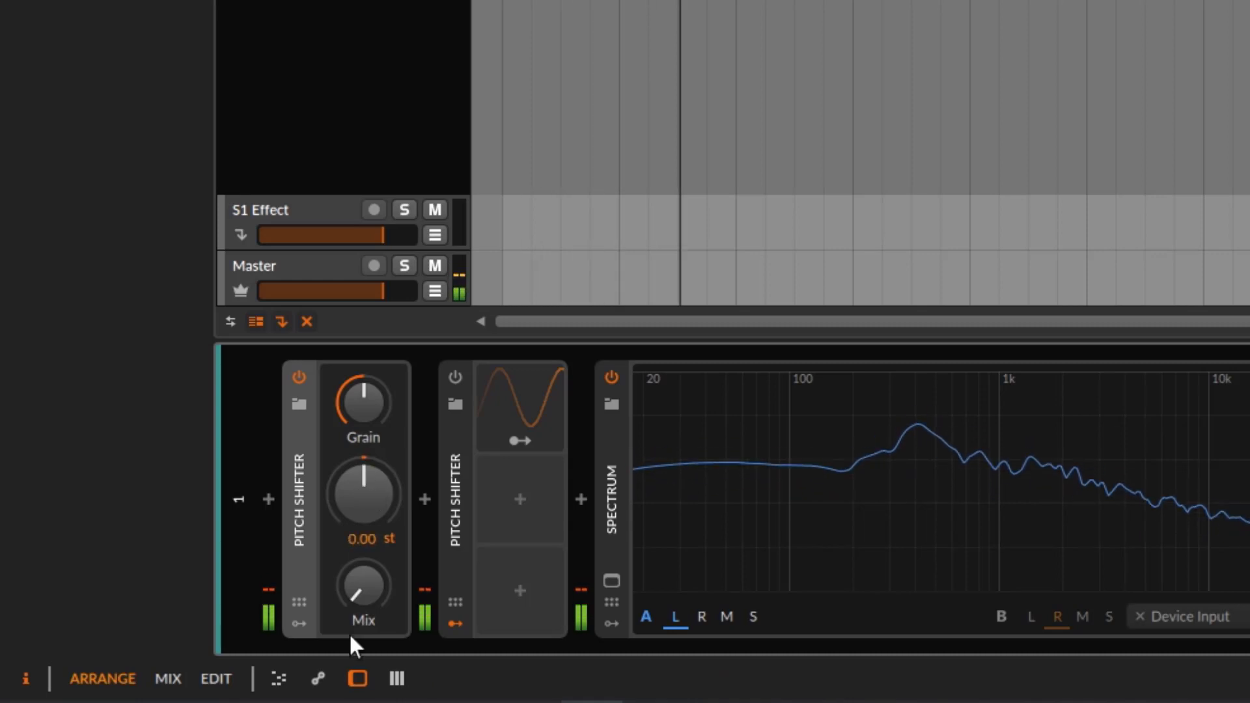
Raise the first Pitch Shifter's mix from half wet to fully wet, with its pitch shift at 4.33 st
{"action": "left_click_drag", "start_coordinate": [380, 597], "coordinate": [402, 564]}
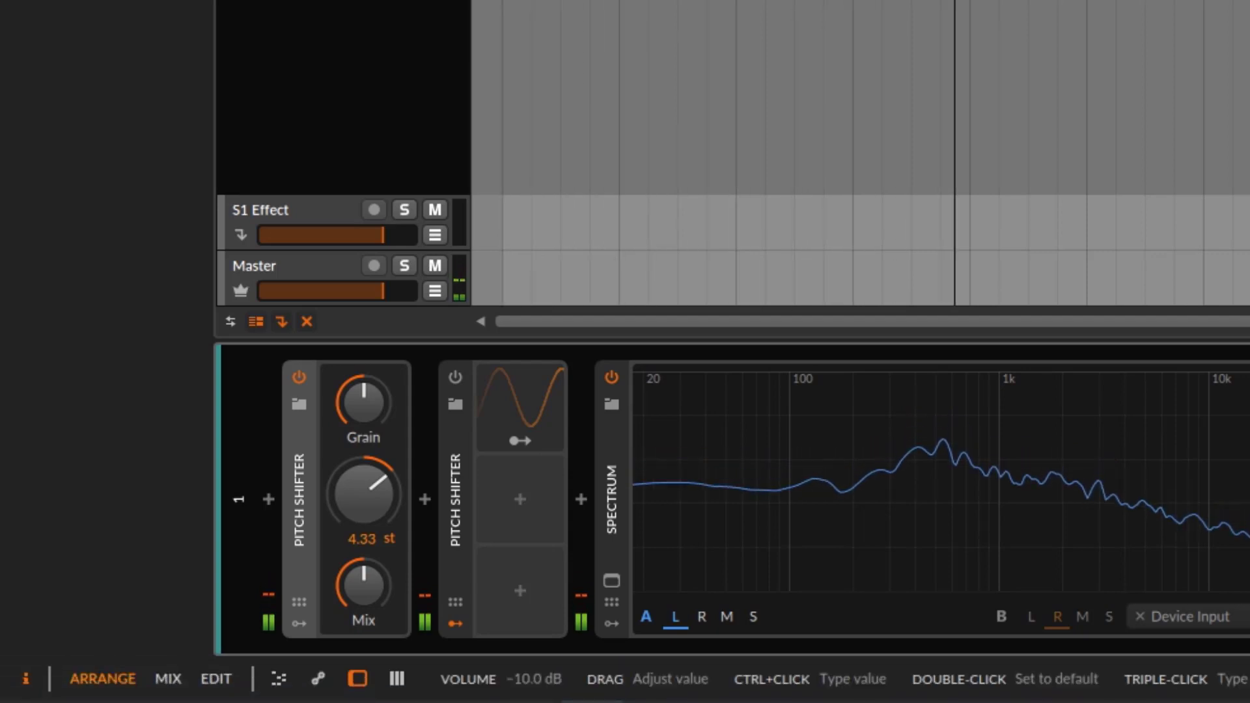
{"action": "left_click_drag", "start_coordinate": [382, 291], "coordinate": [388, 291]}
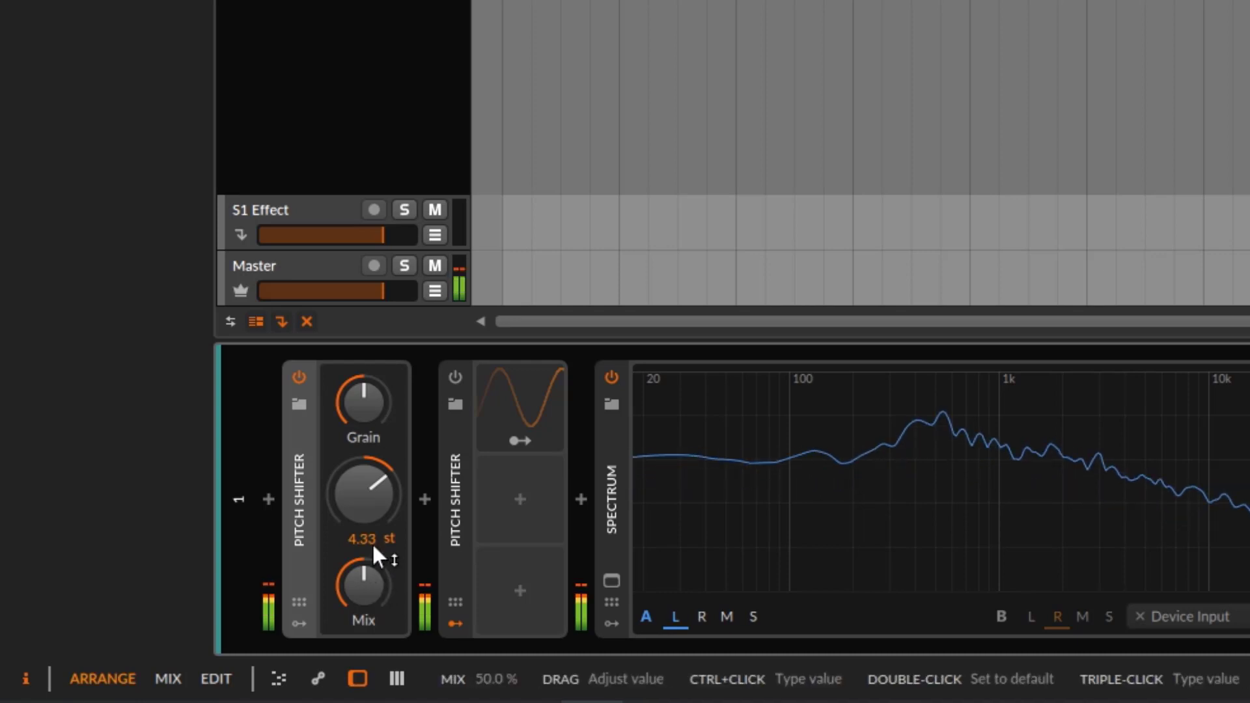
{"action": "left_click_drag", "start_coordinate": [373, 590], "coordinate": [374, 571]}
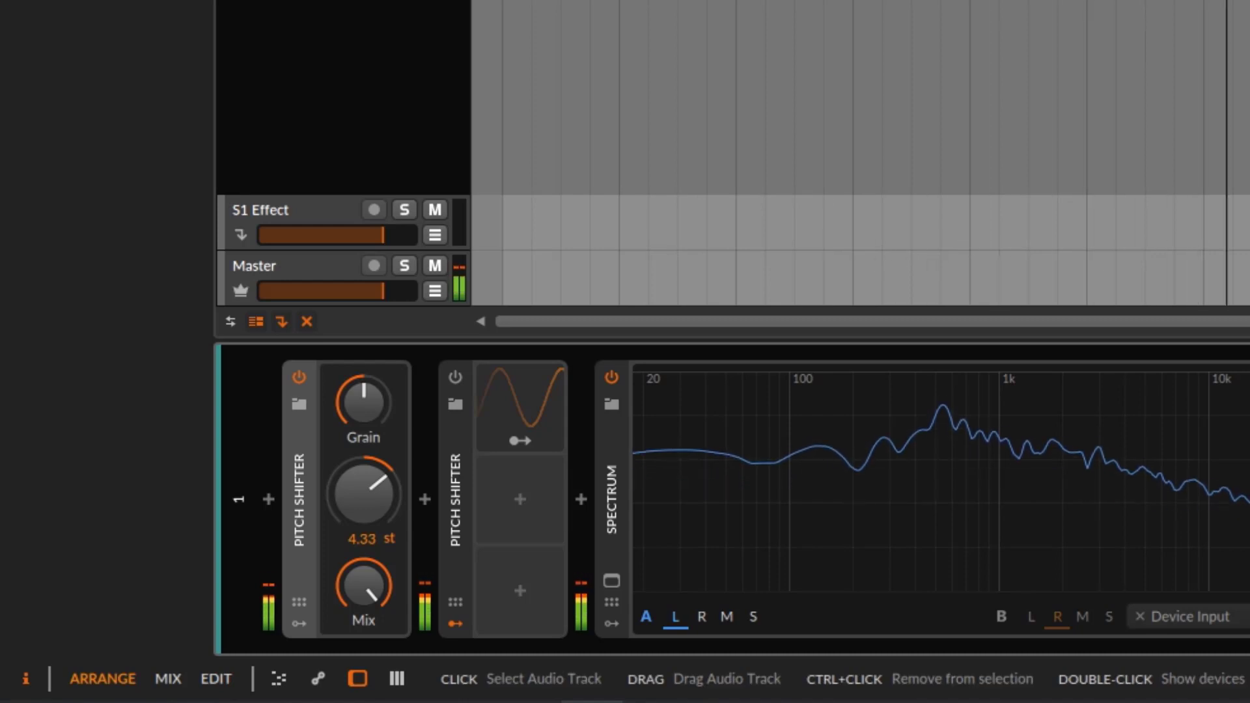
Audition the first Pitch Shifter's pitch at 12.00 st against the default, ending at 0.00 st
{"action": "double_click", "coordinate": [372, 502]}
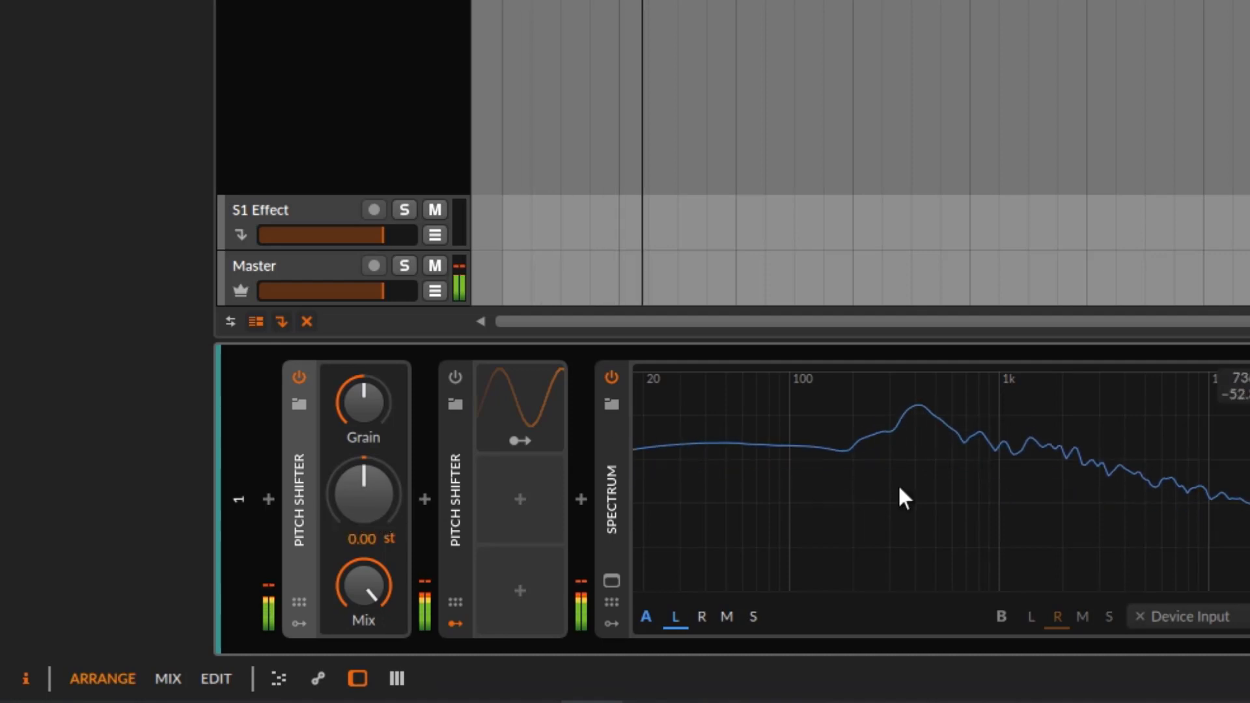
{"action": "left_click_drag", "start_coordinate": [380, 516], "coordinate": [369, 407]}
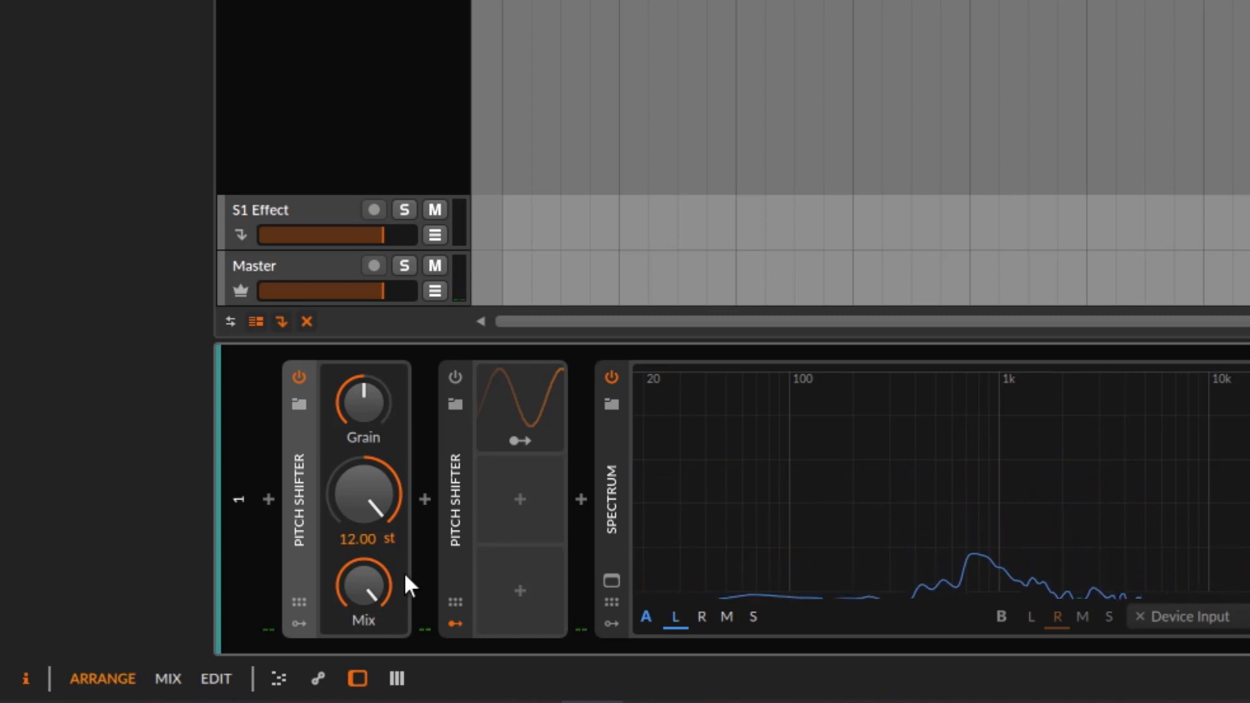
{"action": "double_click", "coordinate": [391, 491]}
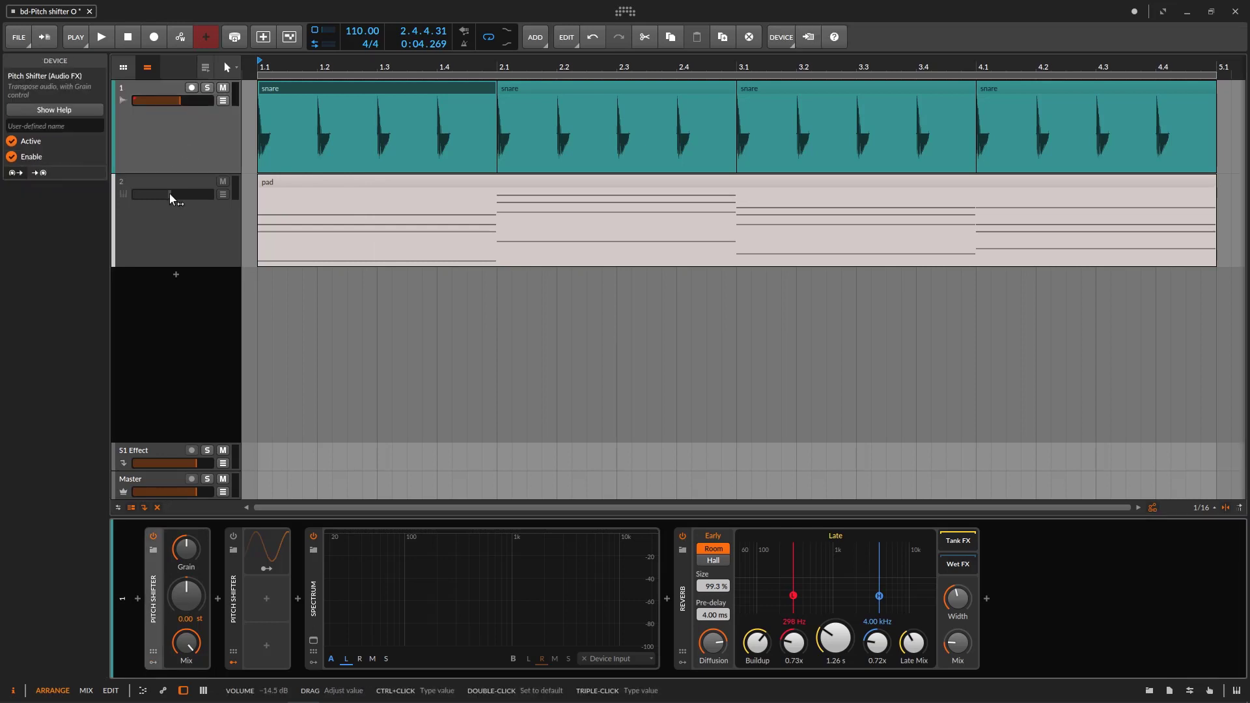
Play the snare loop and raise the first Pitch Shifter's grain rate to 100 Hz
{"action": "left_click", "coordinate": [197, 151]}
{"action": "left_click", "coordinate": [303, 86]}
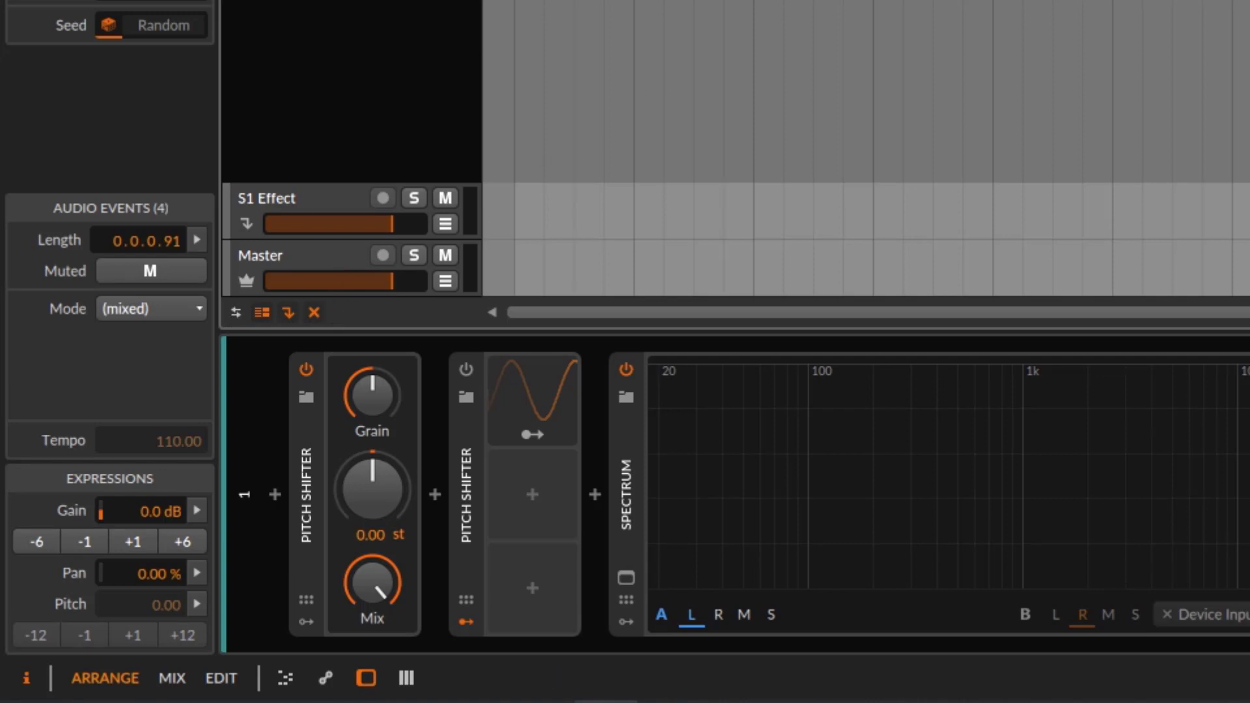
{"action": "left_click", "coordinate": [456, 215]}
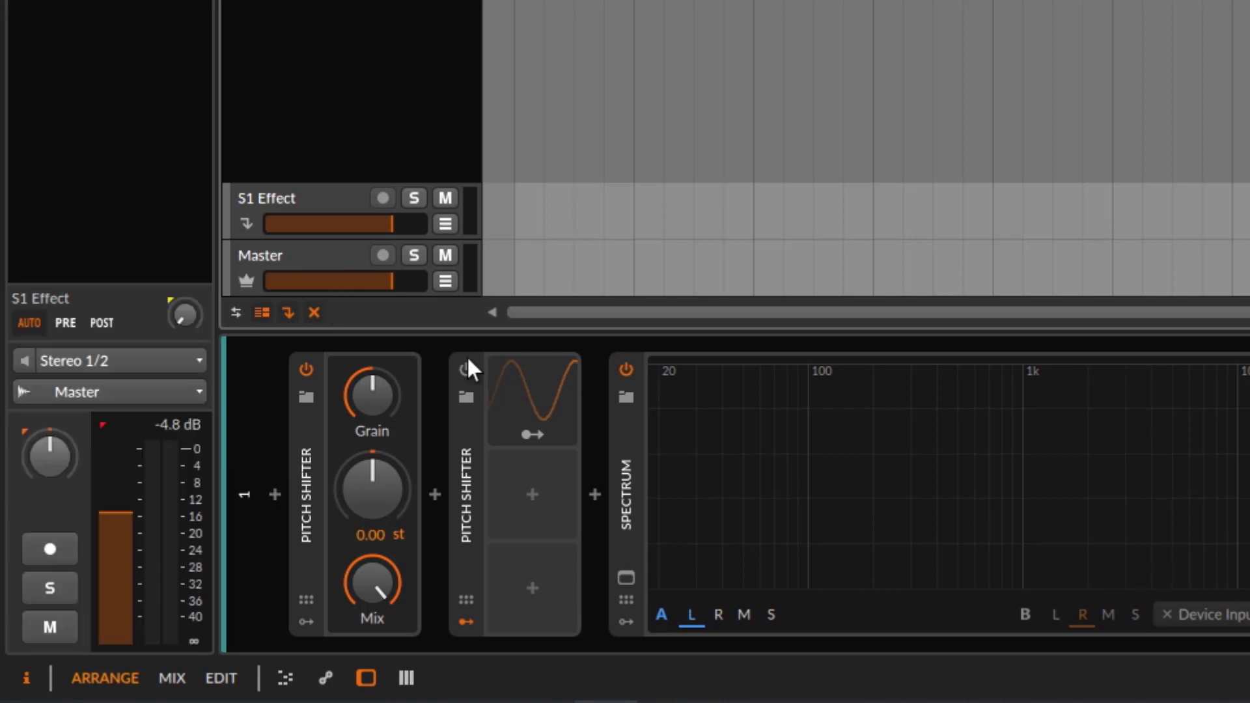
{"action": "left_click", "coordinate": [308, 478]}
{"action": "key", "text": "space"}
{"action": "left_click_drag", "start_coordinate": [373, 408], "coordinate": [373, 358]}
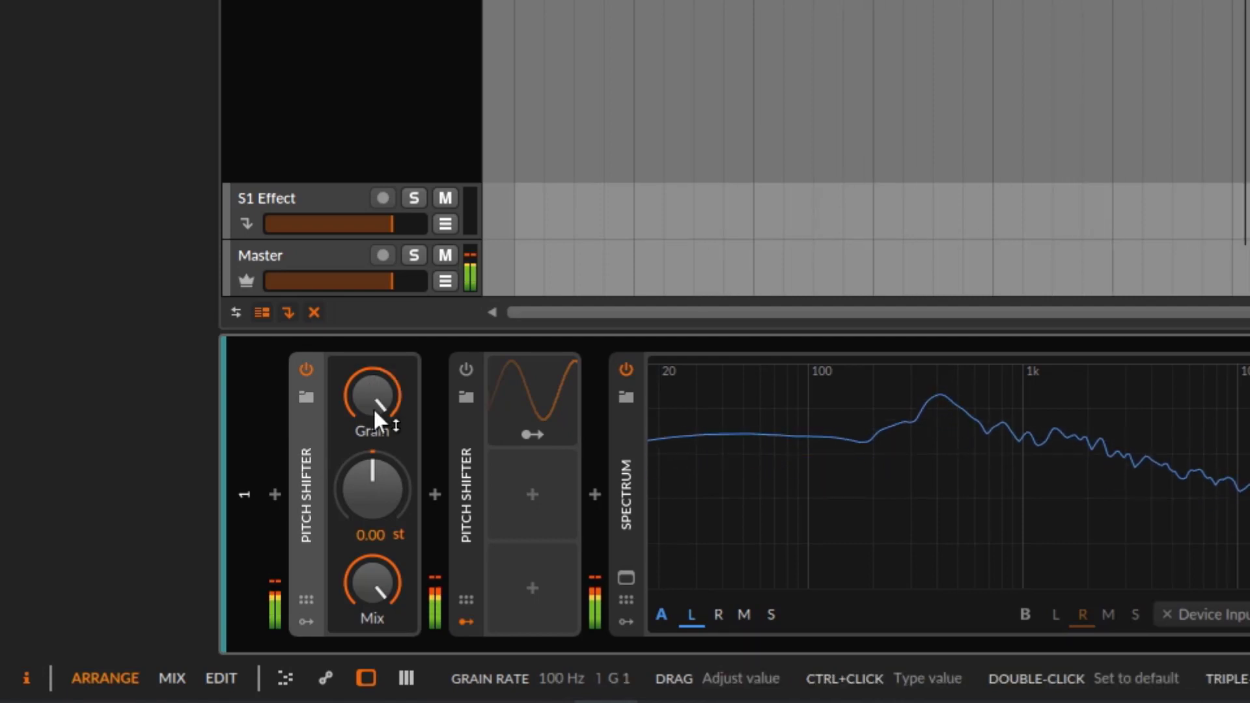
Try pitch shifts of 5.76 st and -8.63 st on the snare, finishing with the shift reset to 0.00 st
{"action": "left_click_drag", "start_coordinate": [372, 489], "coordinate": [373, 452]}
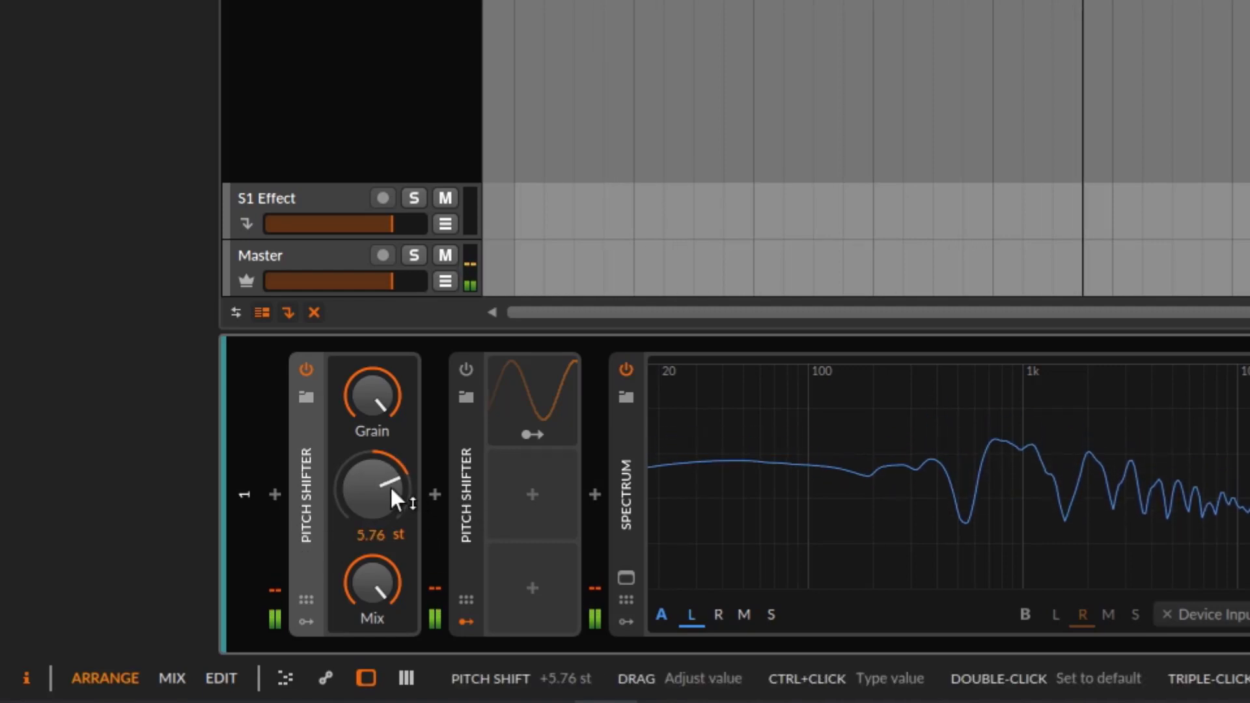
{"action": "left_click_drag", "start_coordinate": [389, 486], "coordinate": [389, 580]}
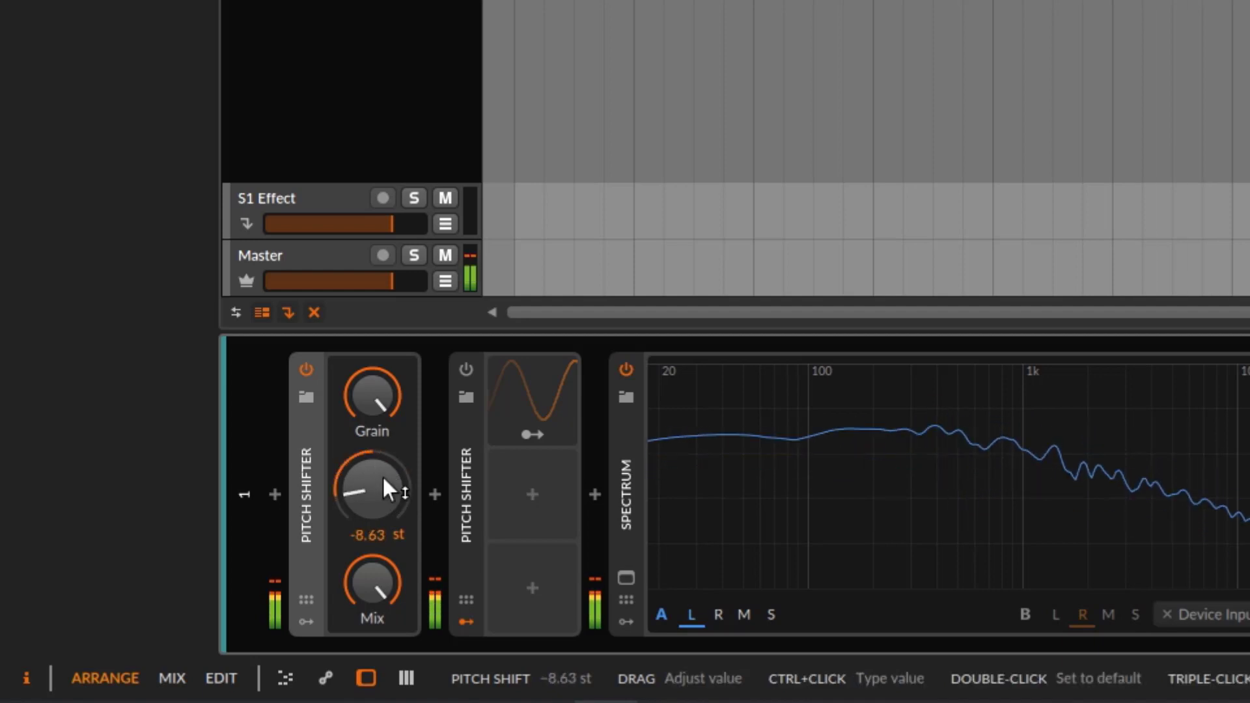
{"action": "double_click", "coordinate": [383, 480]}
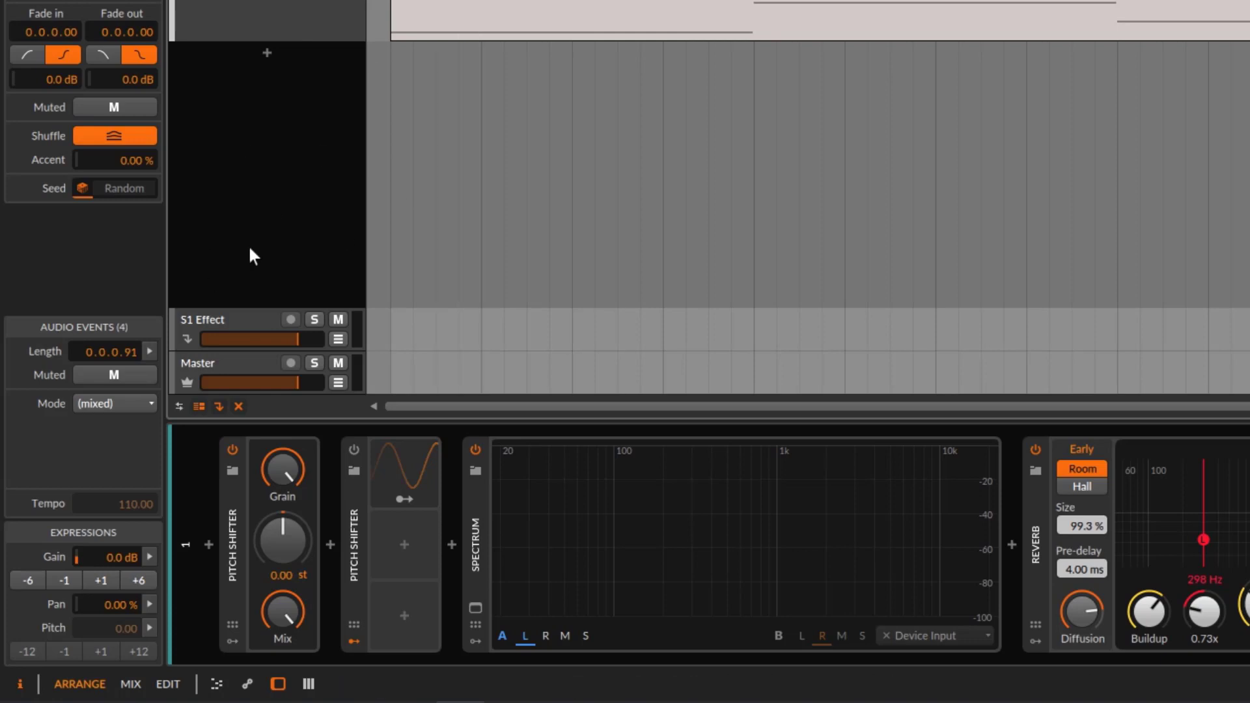
Switch the snare clip's stretch mode to Elastique Solo and audition its audio events transposed up 7 semitones
{"action": "left_click", "coordinate": [140, 404]}
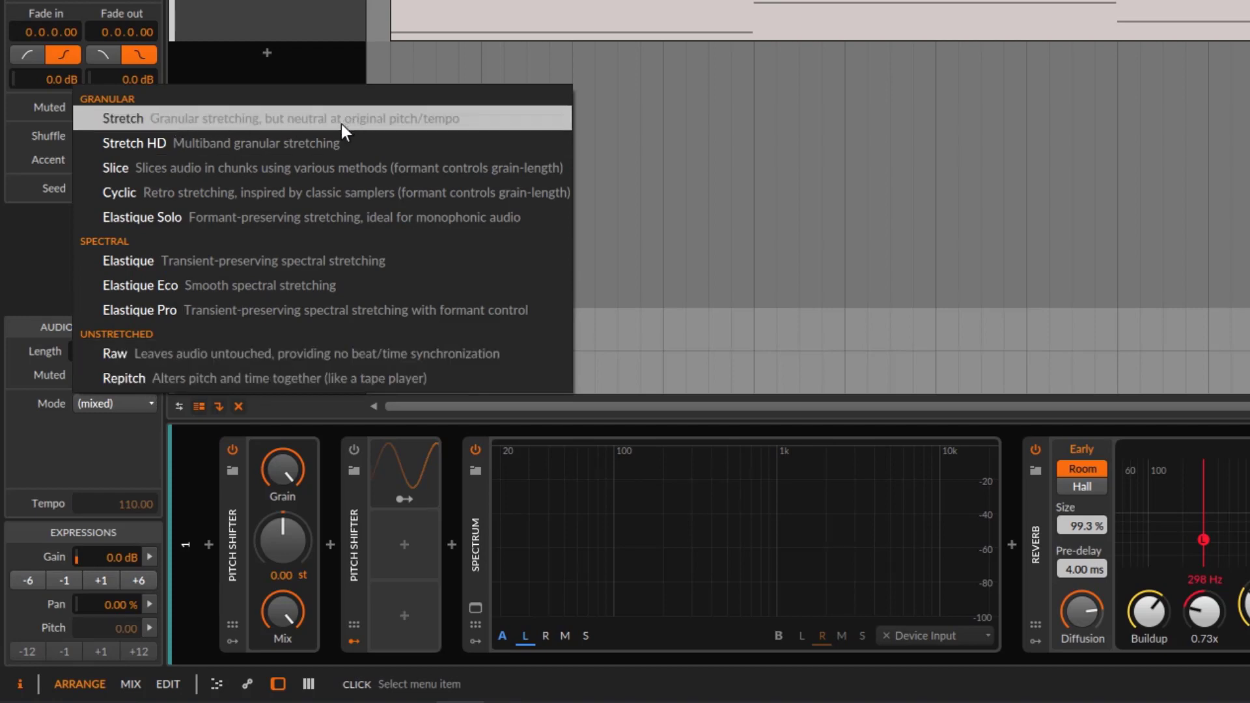
{"action": "left_click", "coordinate": [179, 218]}
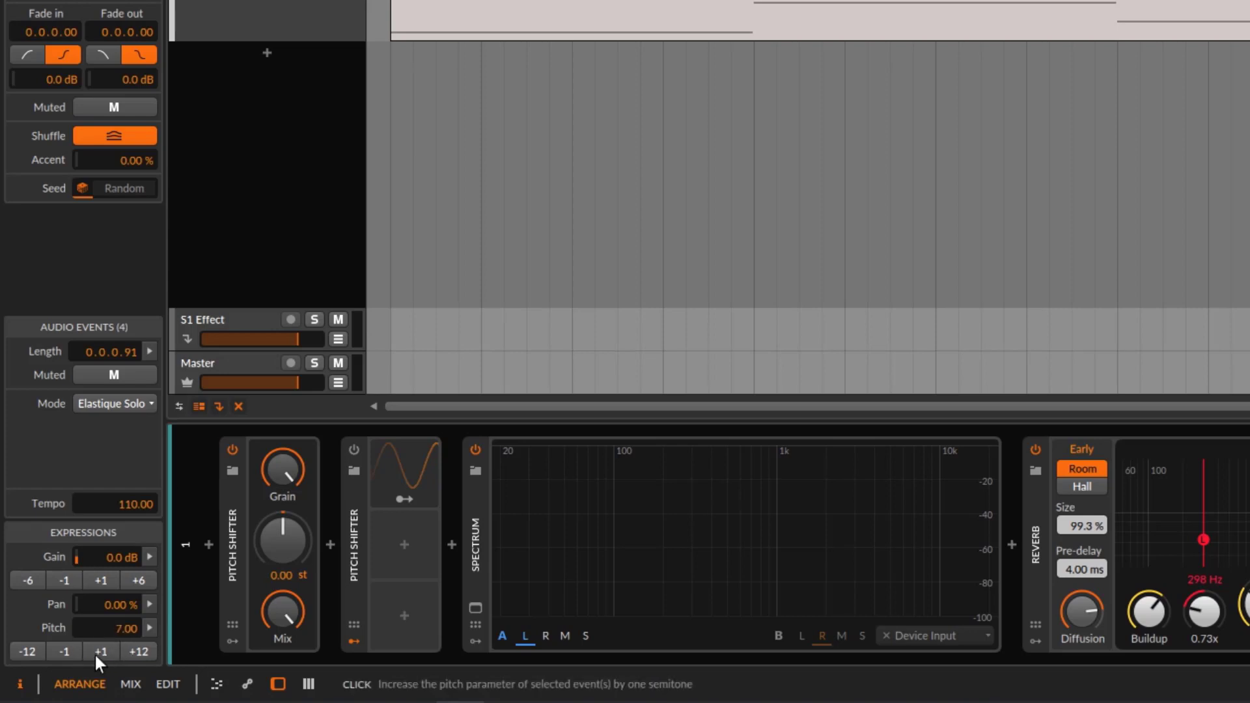
{"action": "key", "text": "space"}
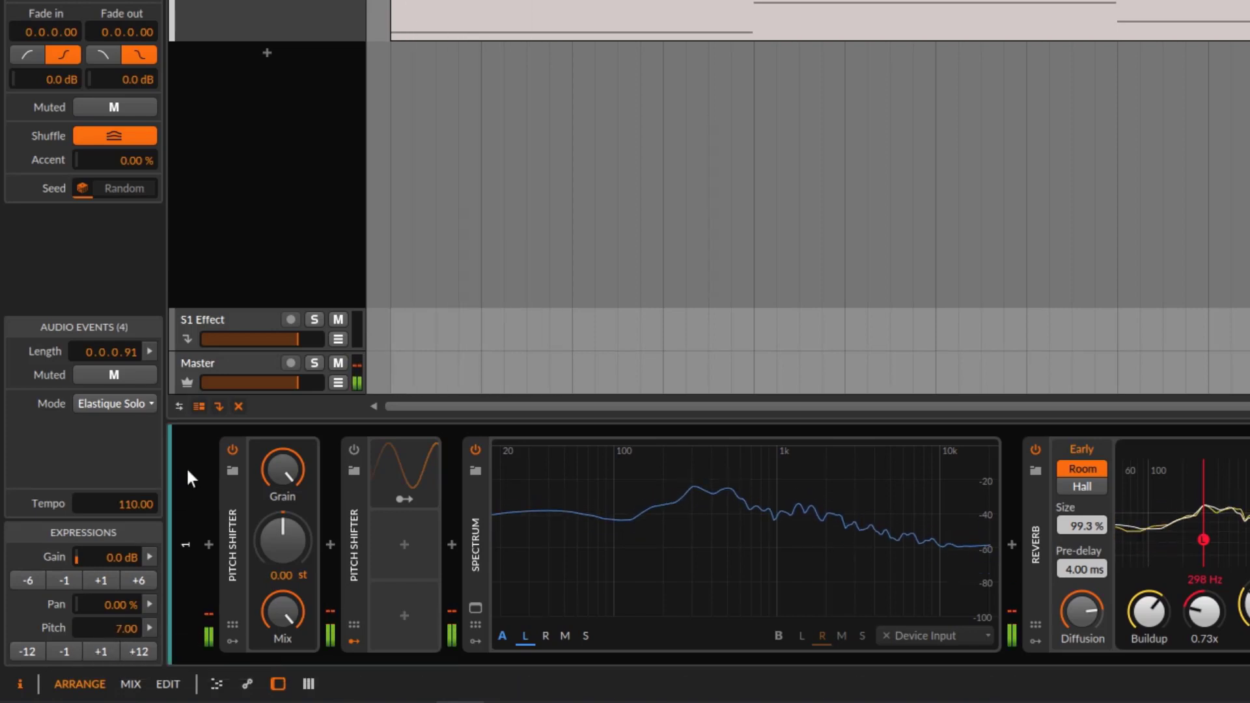
Bypass the first Pitch Shifter and audition the snare events with their pitch expression lowered to 3.00
{"action": "left_click", "coordinate": [231, 450]}
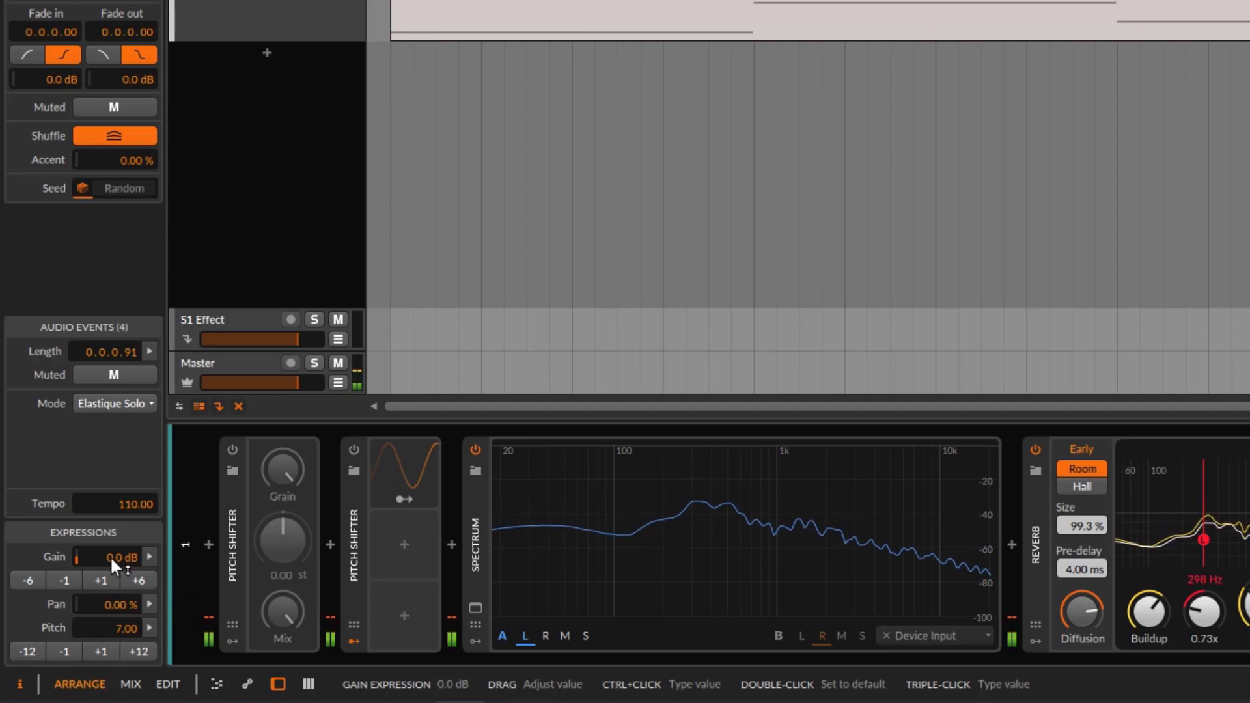
{"action": "left_click", "coordinate": [73, 651]}
{"action": "left_click", "coordinate": [72, 650]}
{"action": "left_click", "coordinate": [73, 650]}
{"action": "left_click", "coordinate": [72, 649]}
{"action": "left_click", "coordinate": [73, 649]}
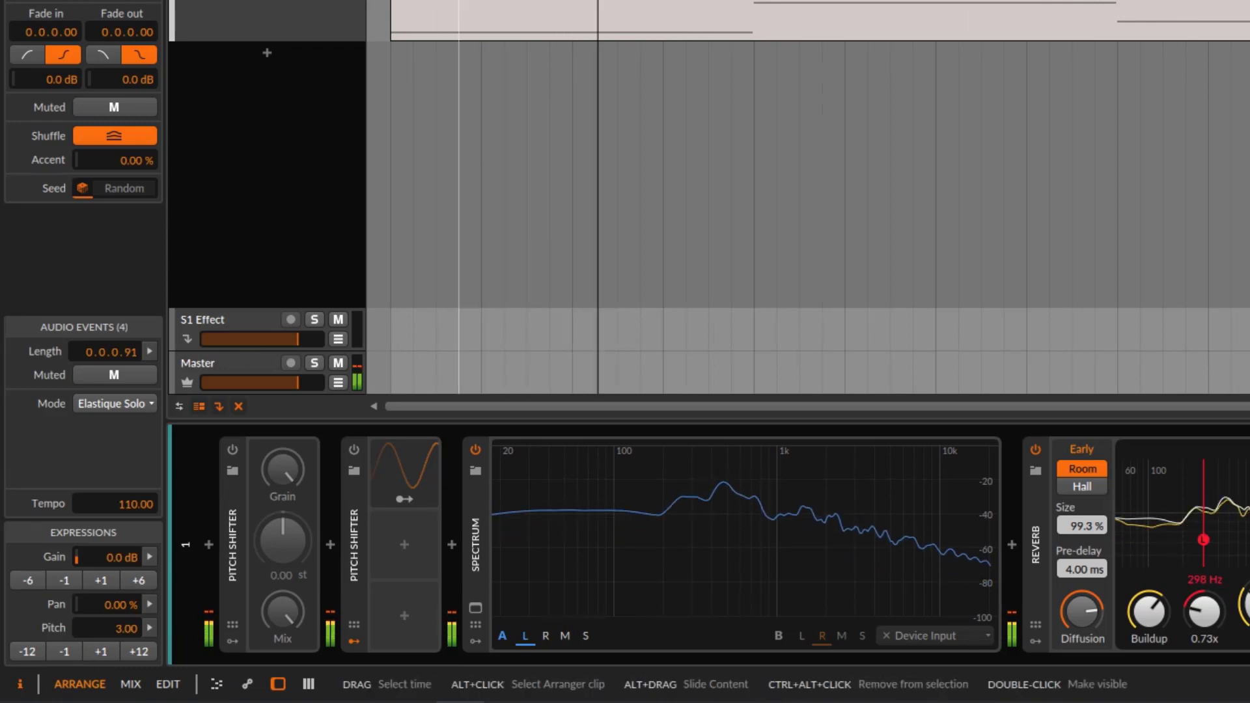
{"action": "key", "text": "space"}
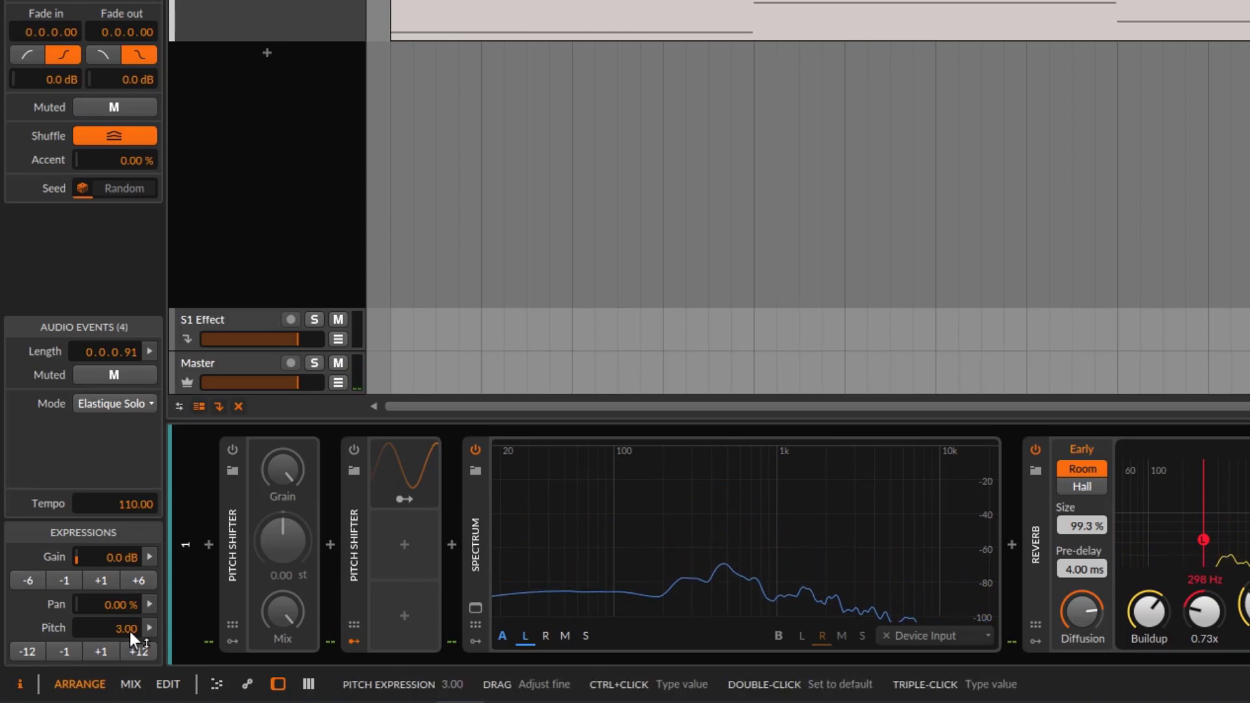
Reset the snare events' pitch expression to 0.00 and audition the re-enabled first Pitch Shifter at 3.00 st instead
{"action": "double_click", "coordinate": [129, 629]}
{"action": "left_click", "coordinate": [232, 449]}
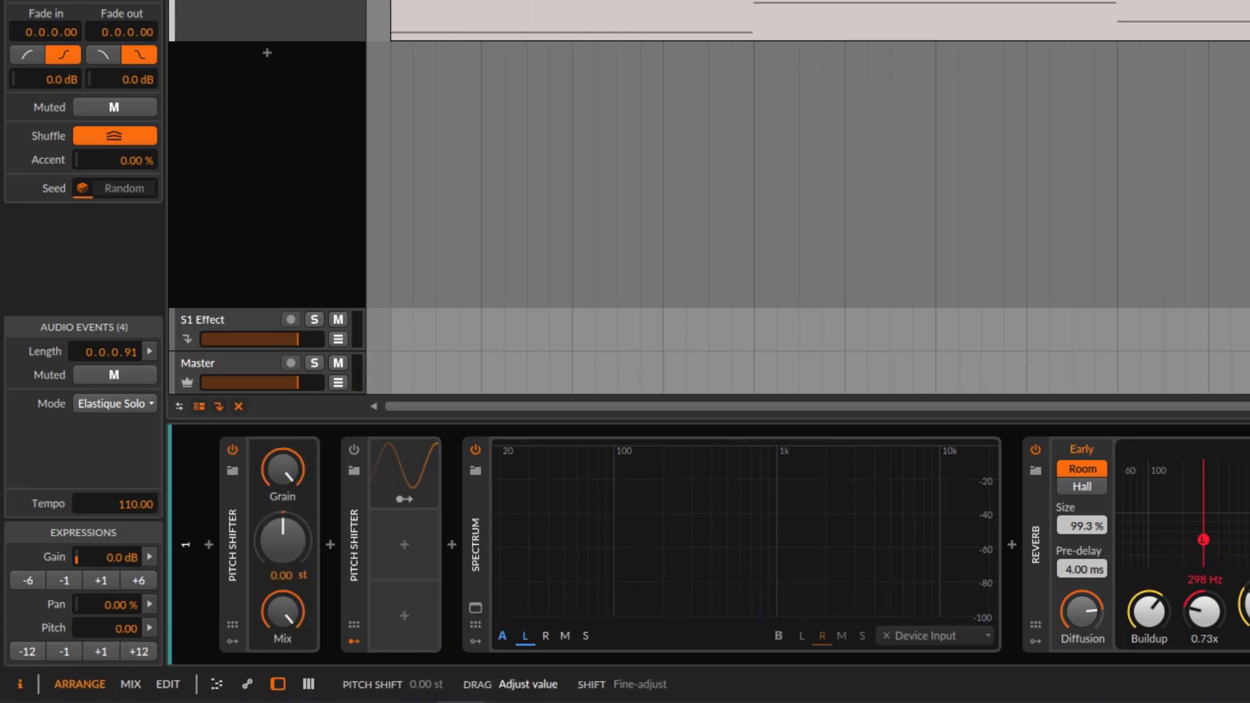
{"action": "left_click_drag", "start_coordinate": [283, 540], "coordinate": [282, 536]}
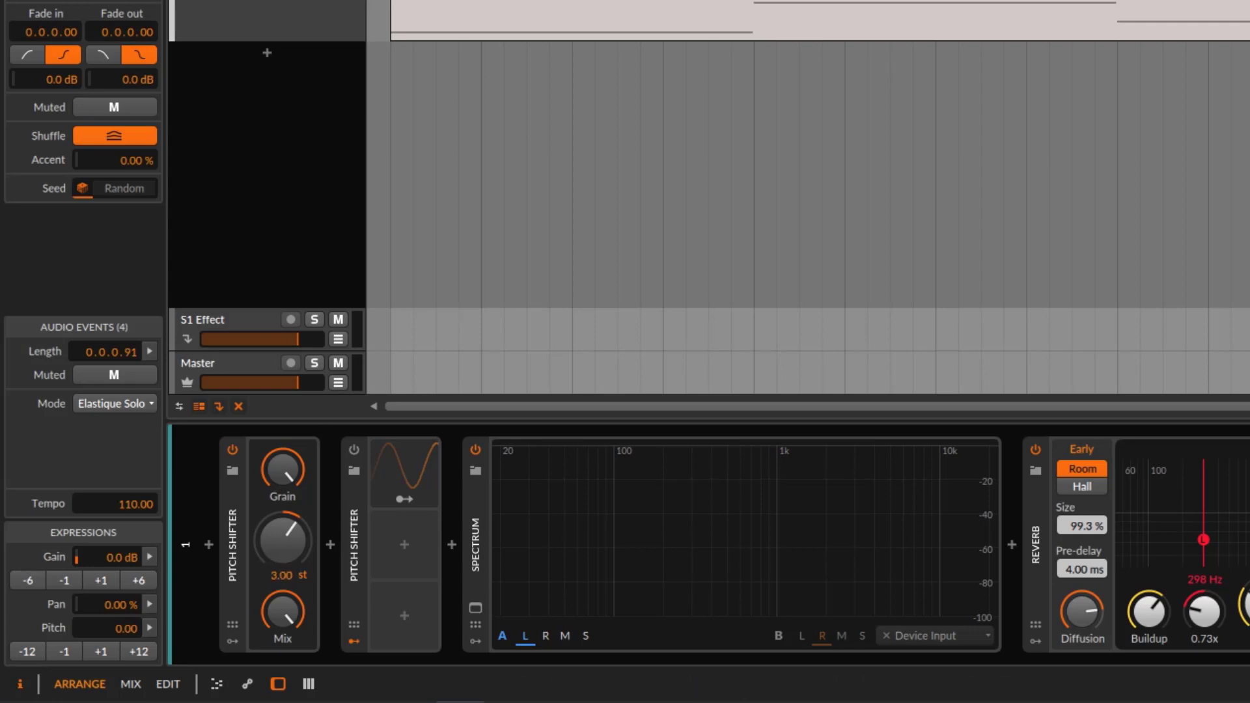
{"action": "key", "text": "space"}
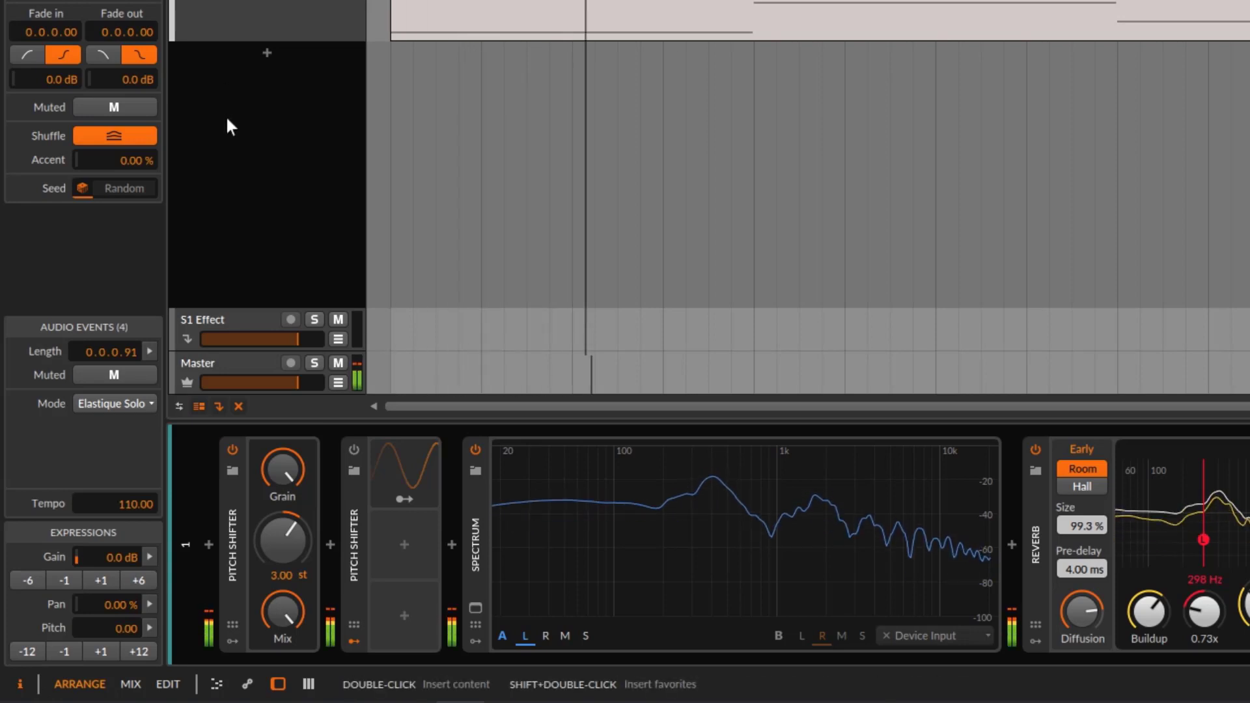
{"action": "key", "text": "space"}
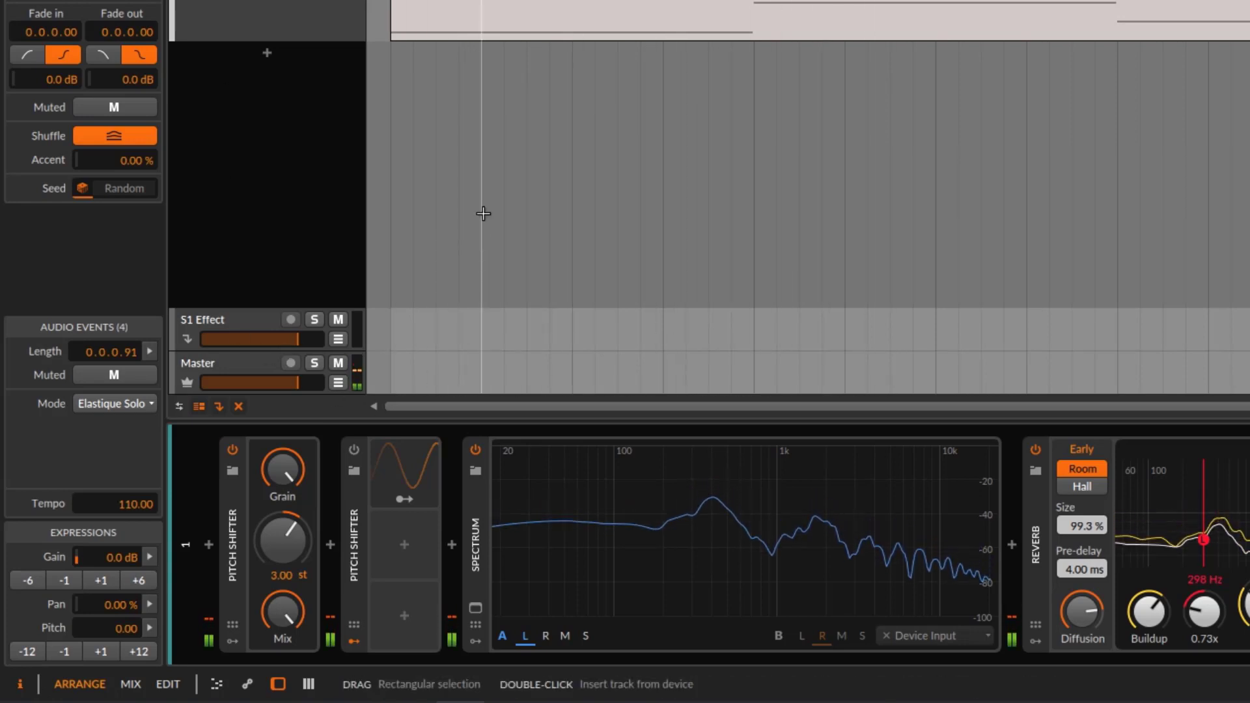
Reset the first Pitch Shifter's pitch shift to 0.00 st
{"action": "left_click", "coordinate": [239, 539]}
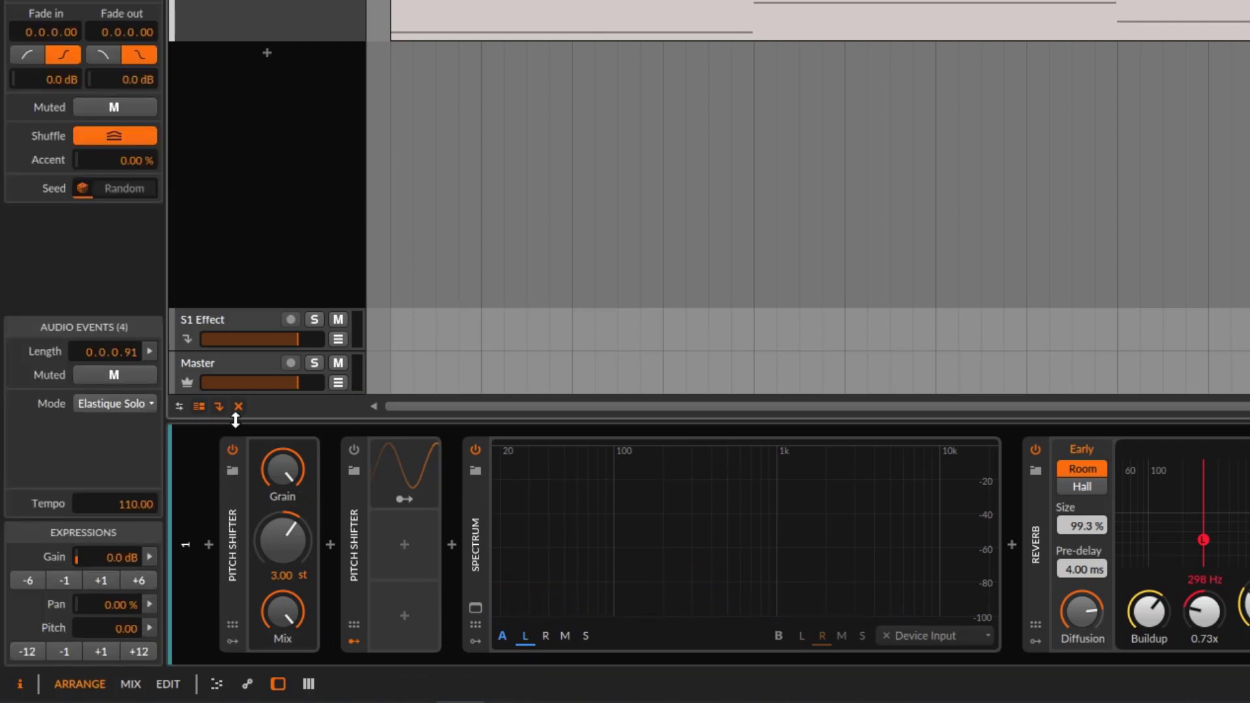
{"action": "left_click", "coordinate": [274, 329]}
{"action": "left_click", "coordinate": [232, 534]}
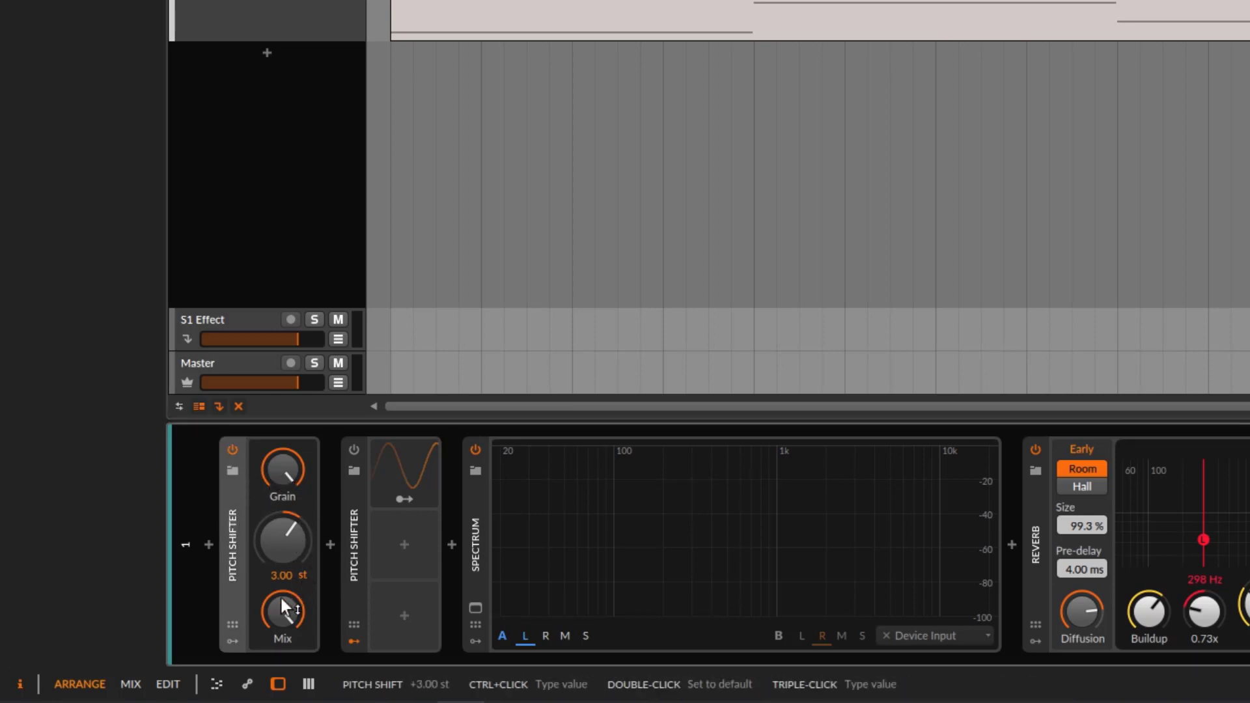
{"action": "double_click", "coordinate": [296, 555]}
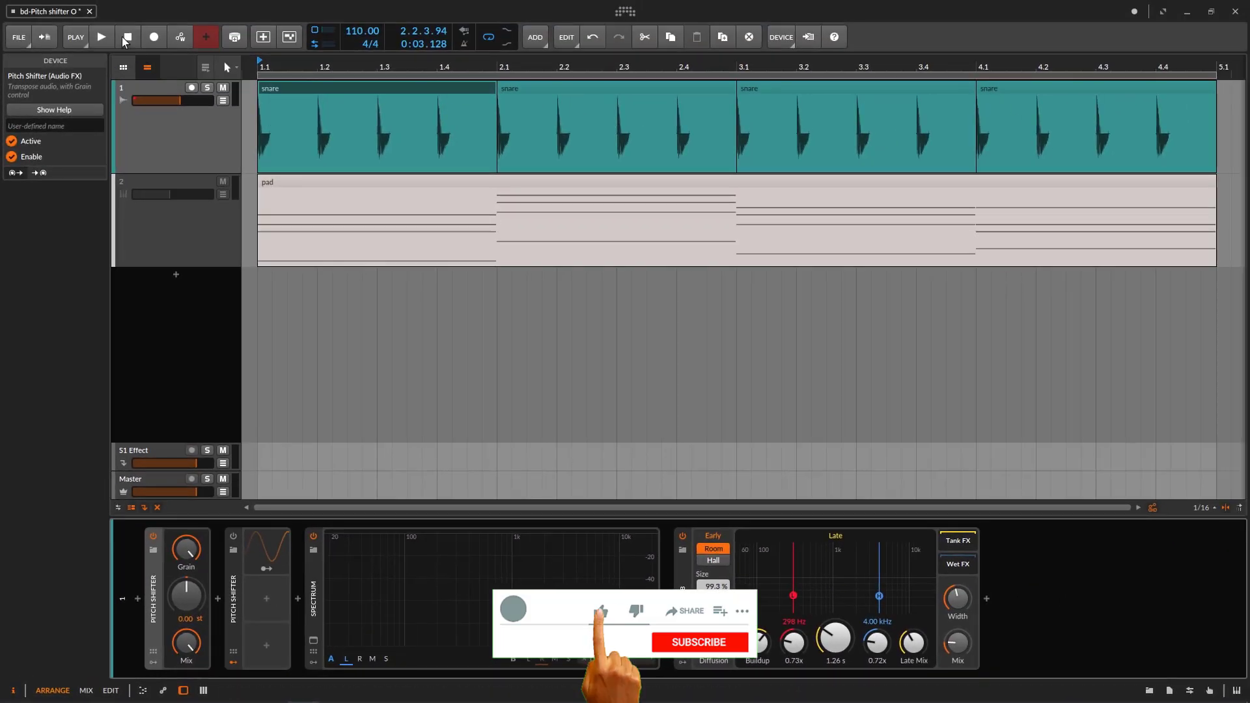
Set the first Pitch Shifter's mix to 48.0 % and its grain rate to 1.86 Hz with the loop playing
{"action": "left_click_drag", "start_coordinate": [186, 643], "coordinate": [186, 625]}
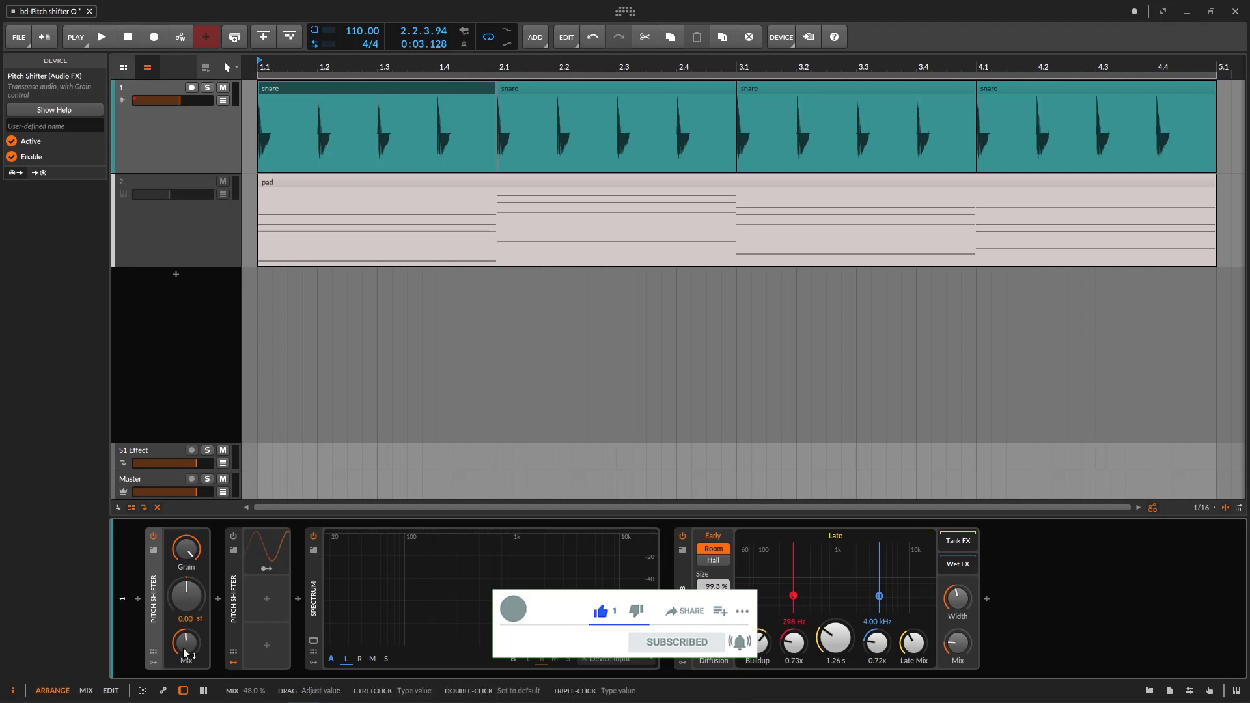
{"action": "left_click_drag", "start_coordinate": [186, 551], "coordinate": [187, 592]}
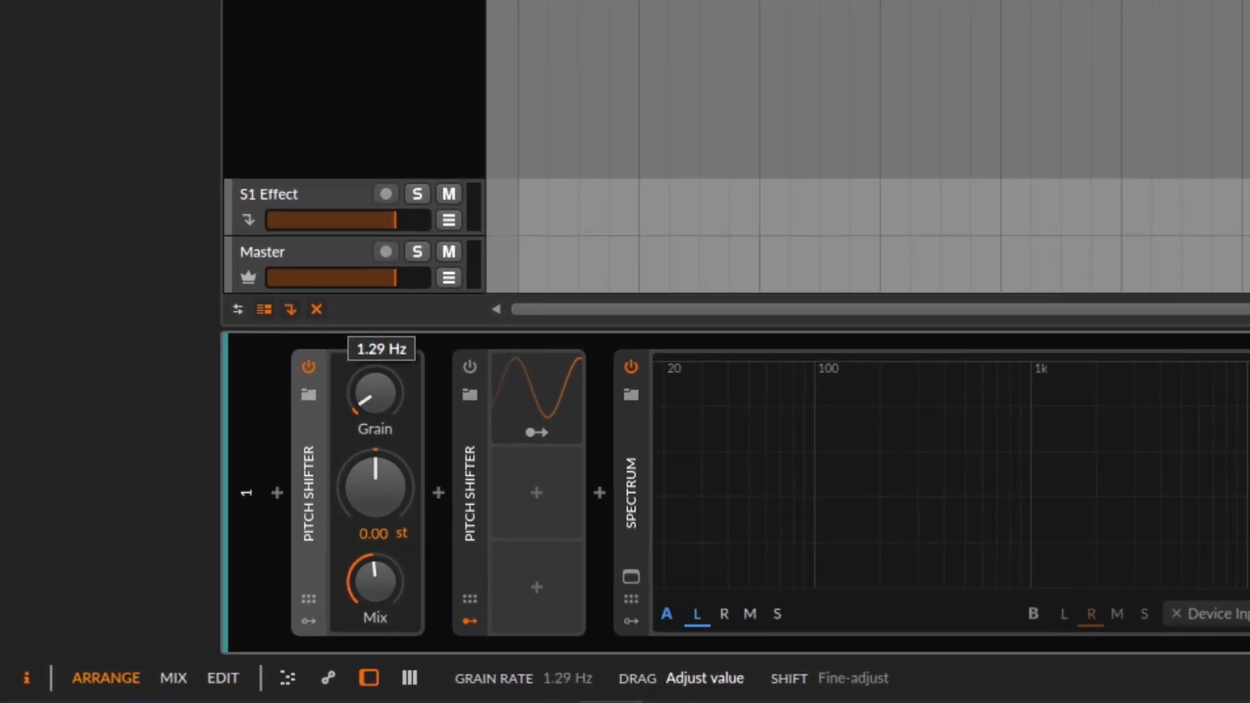
{"action": "key", "text": "space"}
{"action": "mouse_move", "coordinate": [366, 386]}
{"action": "left_mouse_down"}
{"action": "mouse_move", "coordinate": [366, 368]}
{"action": "mouse_move", "coordinate": [368, 387]}
{"action": "left_mouse_up"}
Shift the snare's pitch up 3.06 st and lower the first Pitch Shifter's mix to slightly below 21.5 %
{"action": "left_click_drag", "start_coordinate": [368, 511], "coordinate": [368, 498]}
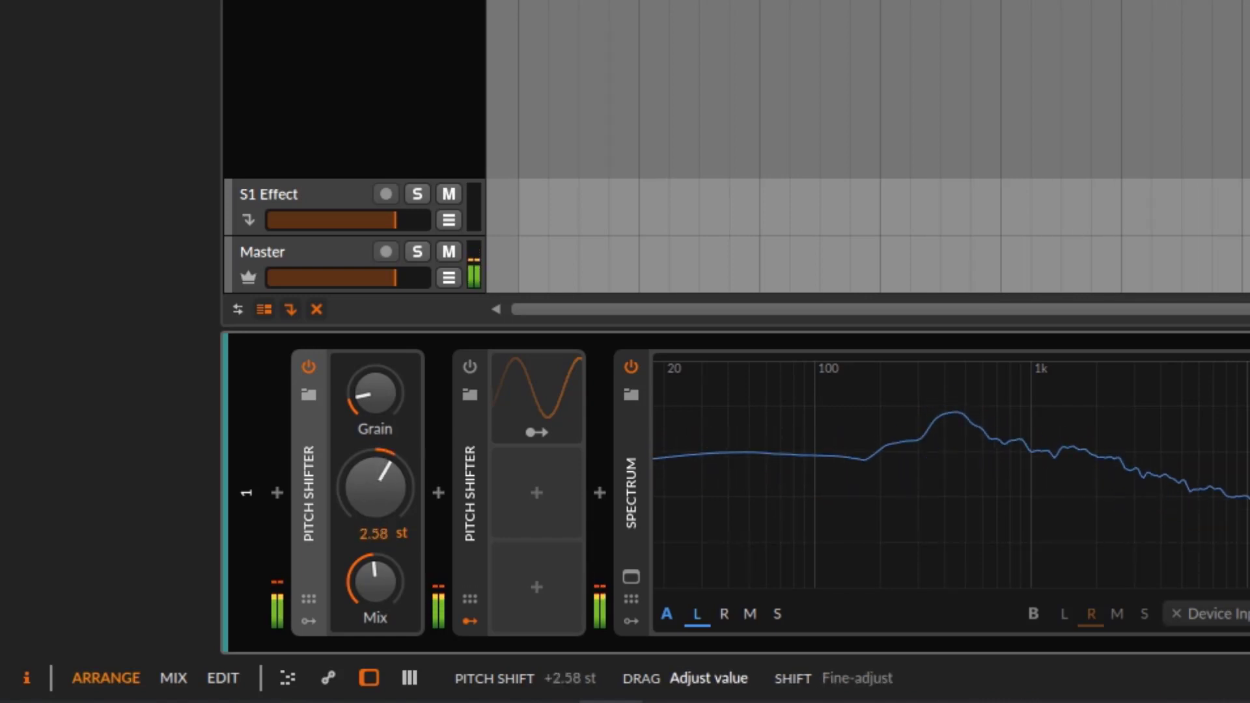
{"action": "left_click_drag", "start_coordinate": [366, 504], "coordinate": [366, 503]}
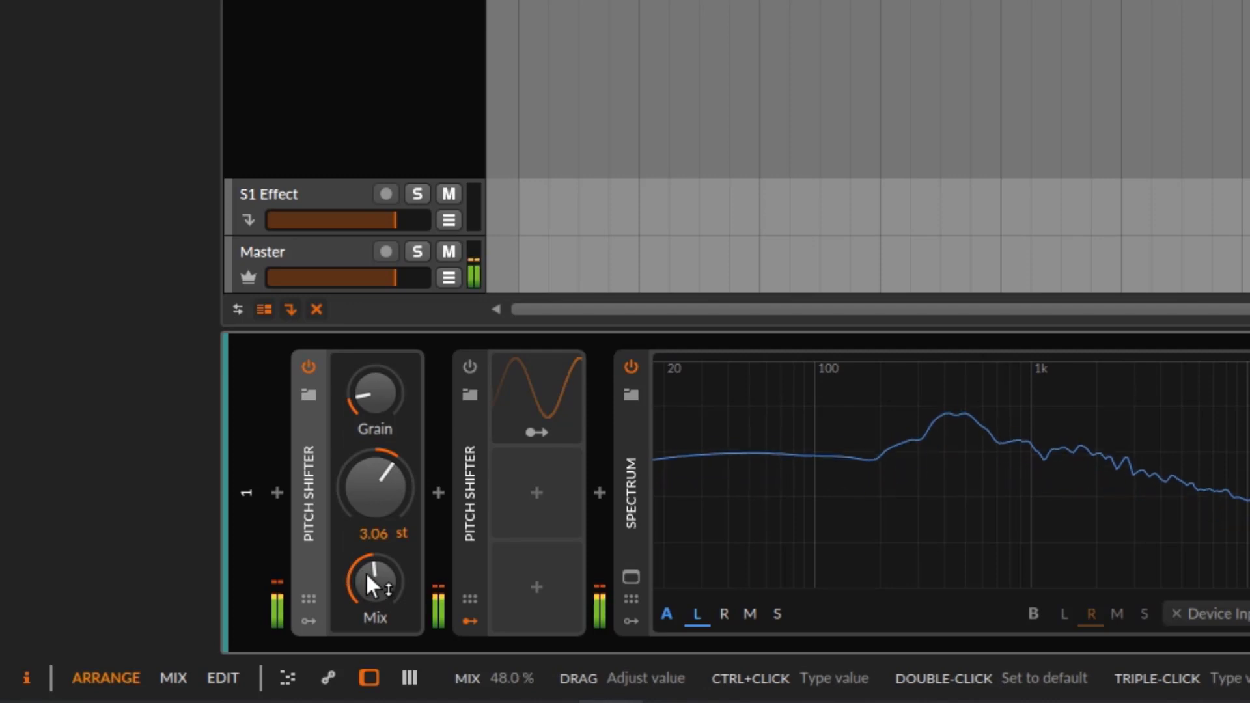
{"action": "left_click_drag", "start_coordinate": [373, 578], "coordinate": [372, 585]}
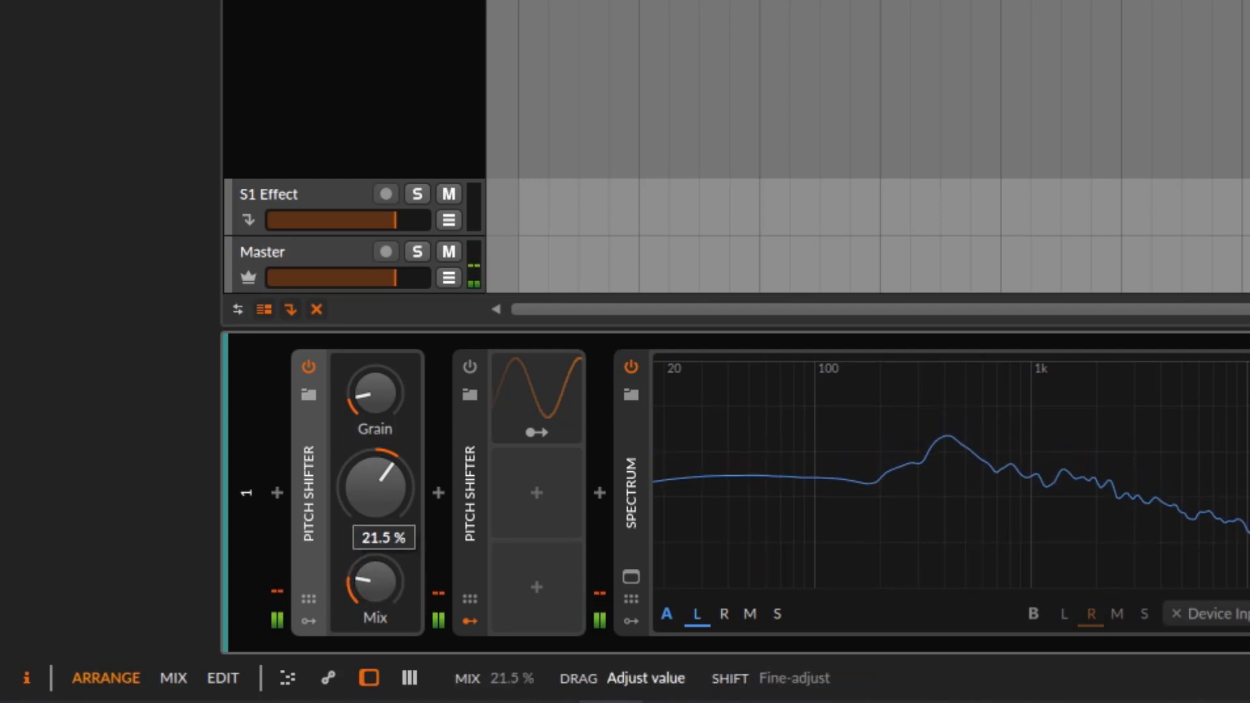
{"action": "left_click_drag", "start_coordinate": [365, 589], "coordinate": [364, 589]}
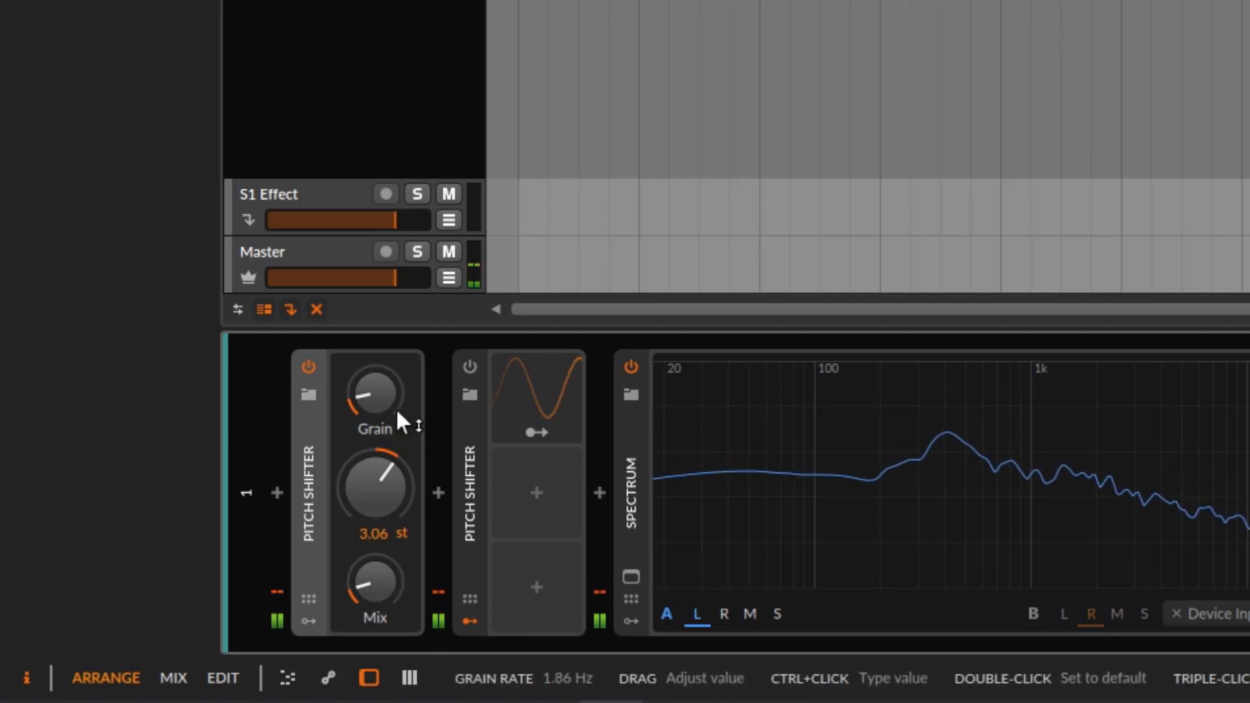
Raise the first Pitch Shifter's mix to maximum and sweep its grain rate up to 100 Hz and back down to 1.62 Hz
{"action": "left_click_drag", "start_coordinate": [379, 401], "coordinate": [377, 397]}
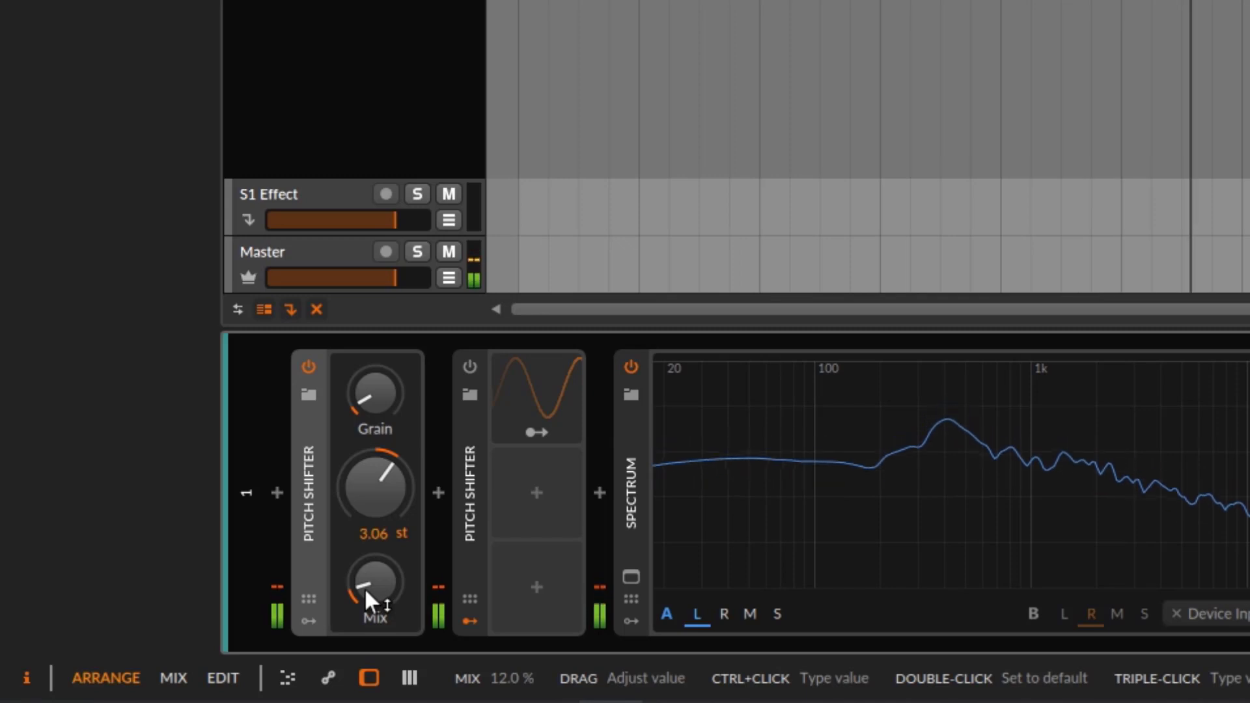
{"action": "left_click_drag", "start_coordinate": [365, 587], "coordinate": [365, 521]}
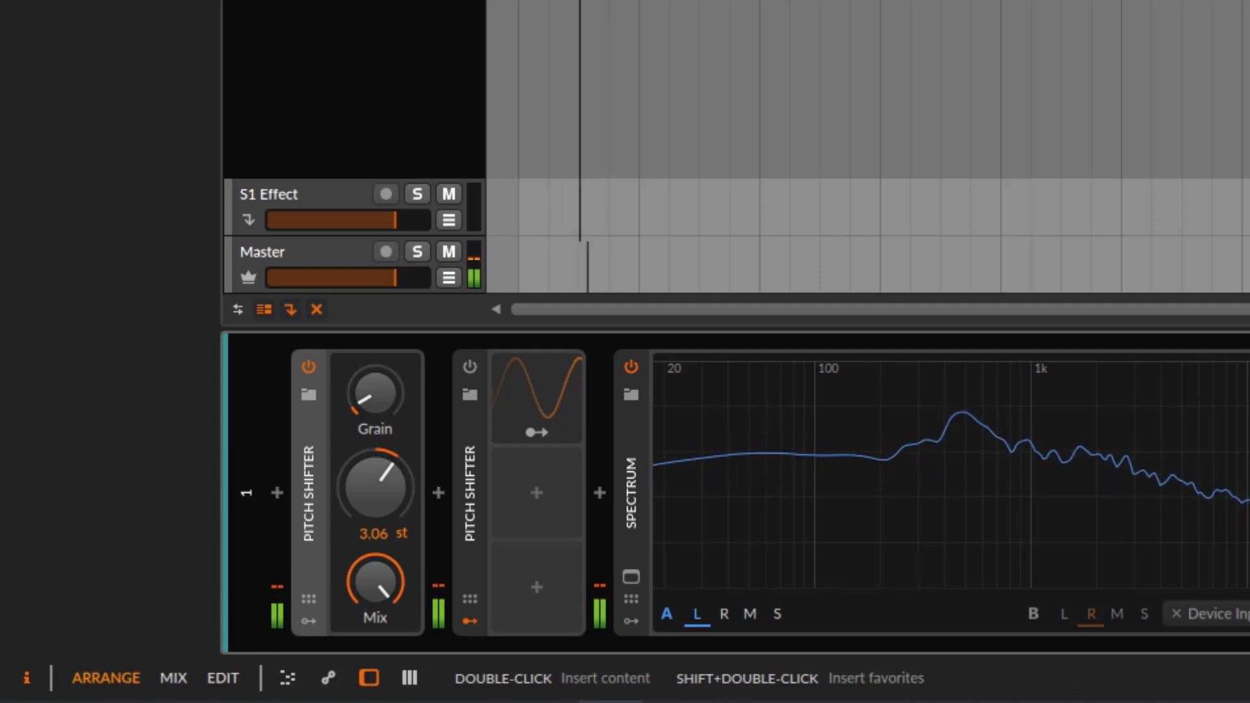
{"action": "left_click_drag", "start_coordinate": [375, 393], "coordinate": [374, 329]}
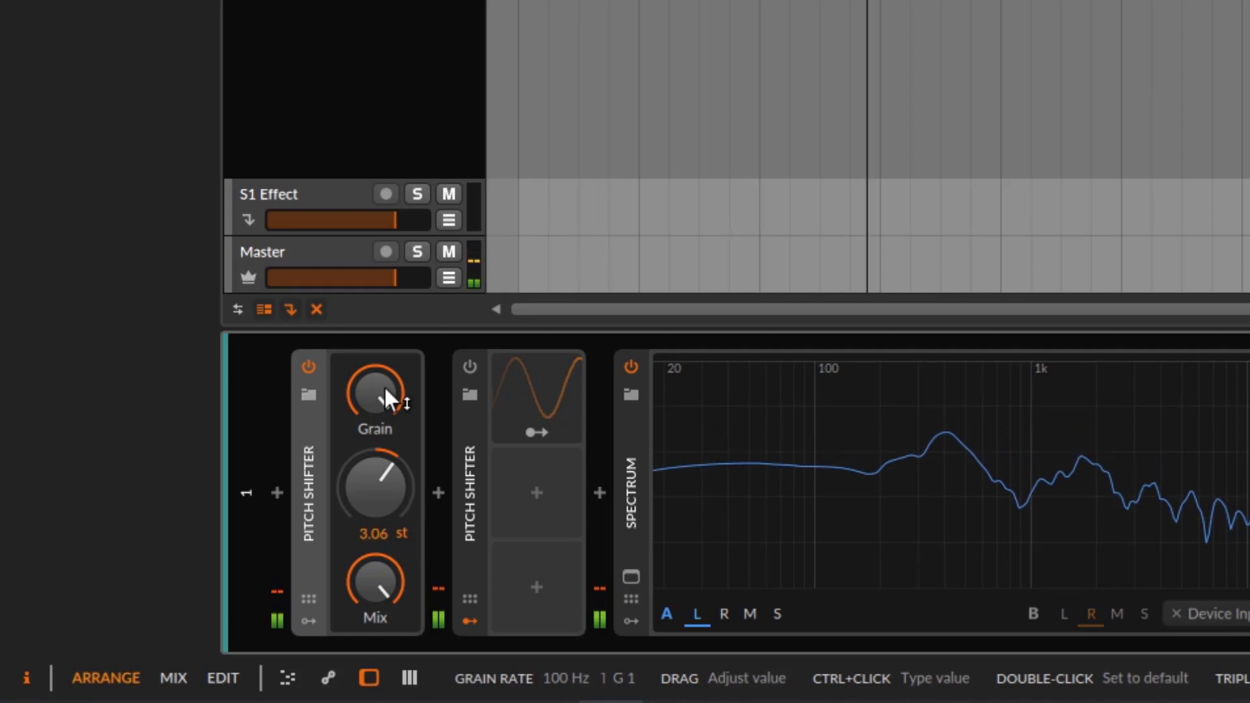
{"action": "left_click_drag", "start_coordinate": [385, 391], "coordinate": [379, 462]}
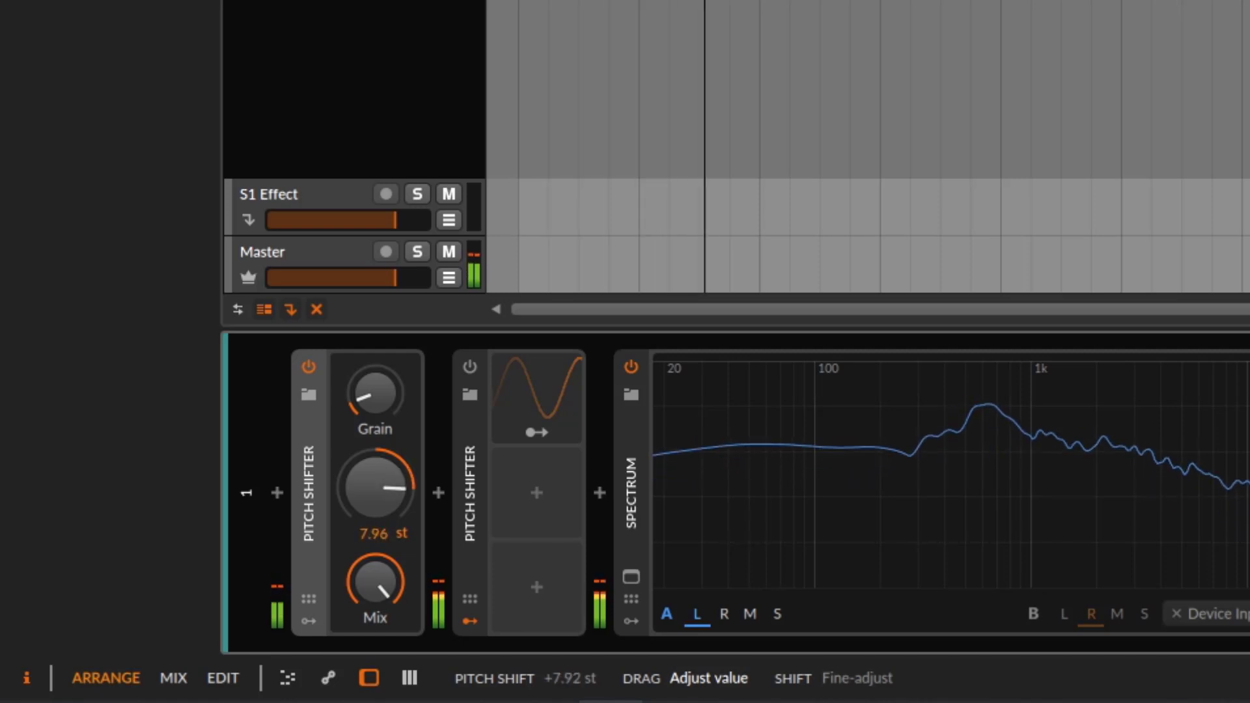
Audition the first Pitch Shifter's pitch from 7.96 st down to -10.86 st, and reset it to 0.00 st
{"action": "left_click_drag", "start_coordinate": [380, 456], "coordinate": [380, 500]}
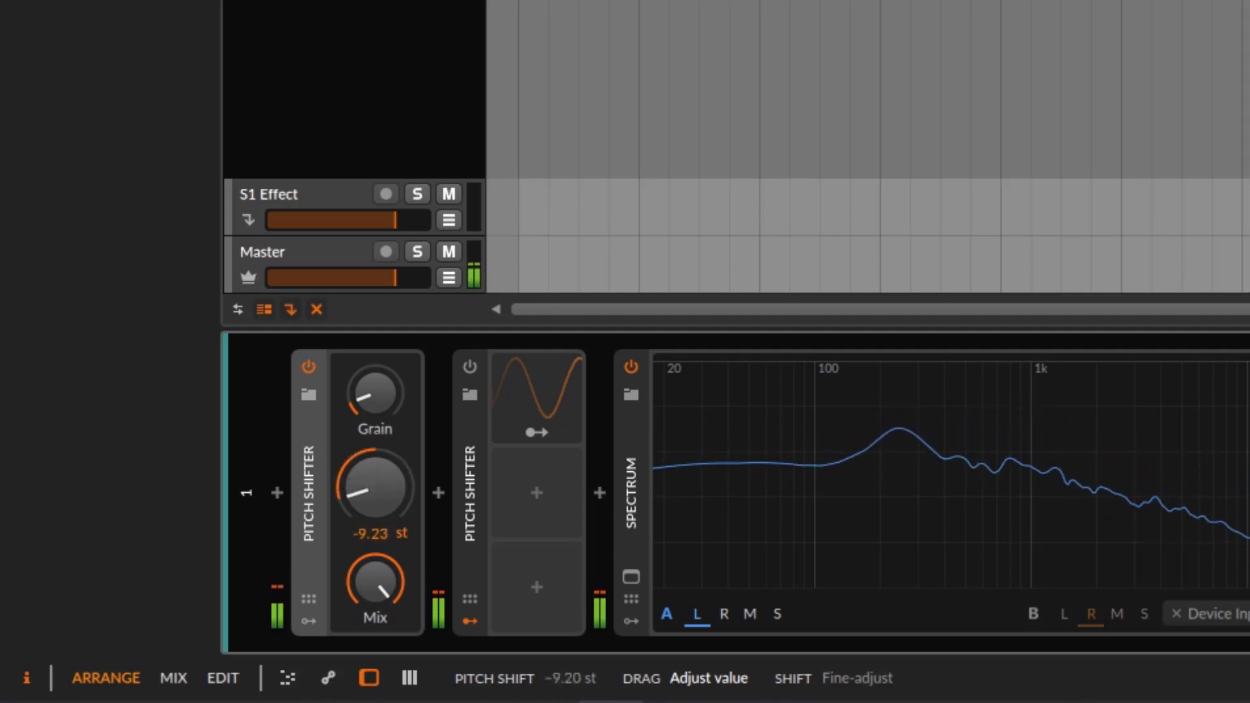
{"action": "left_click_drag", "start_coordinate": [380, 542], "coordinate": [370, 474]}
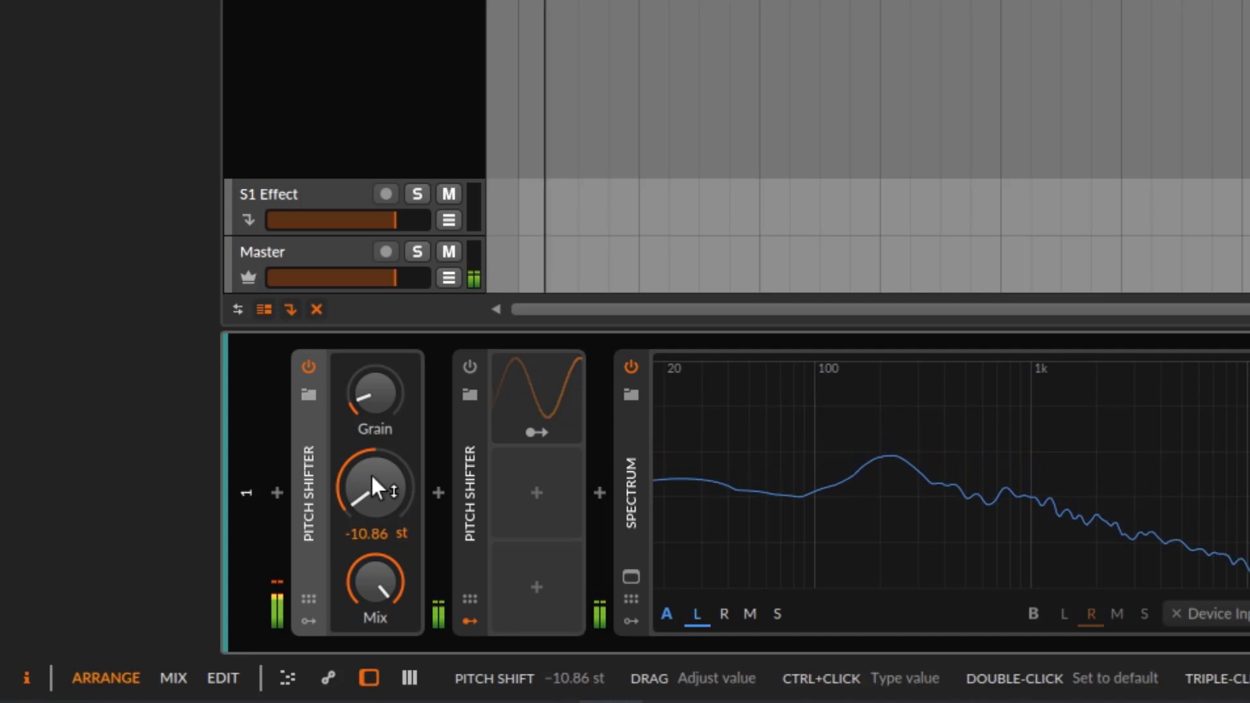
{"action": "double_click", "coordinate": [370, 474]}
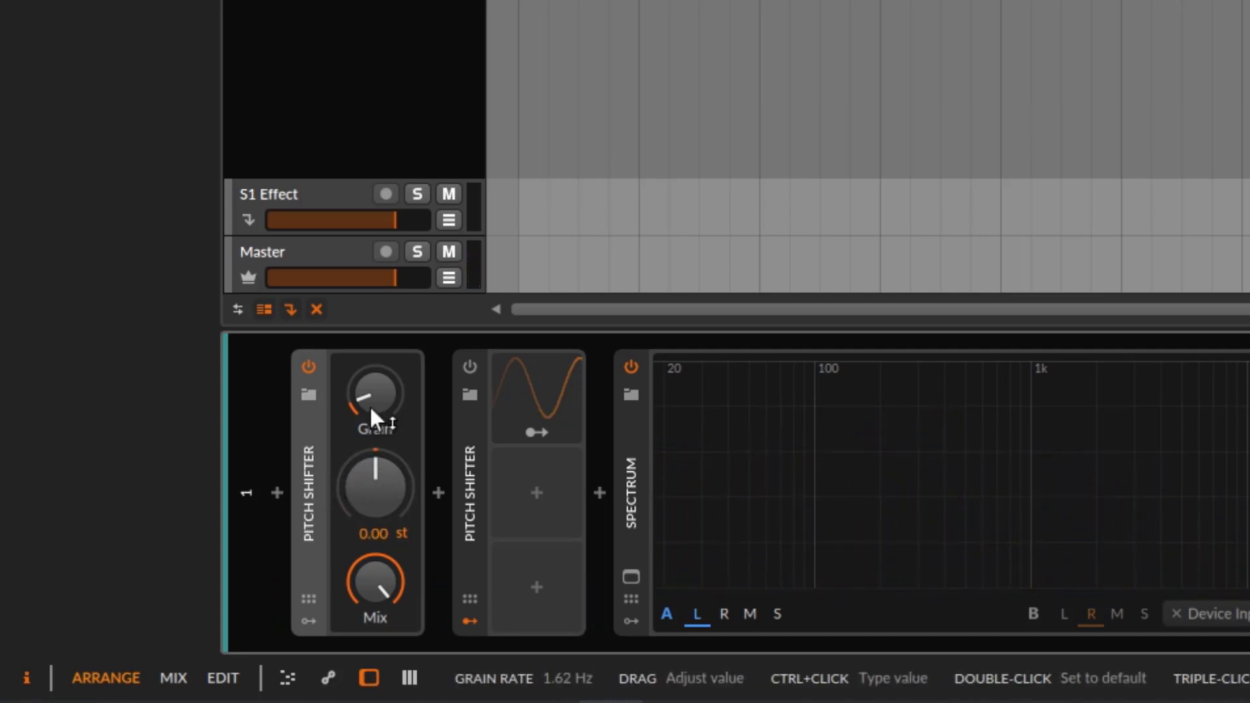
Switch off the first Pitch Shifter, and expand and enable the second one
{"action": "left_click", "coordinate": [26, 678]}
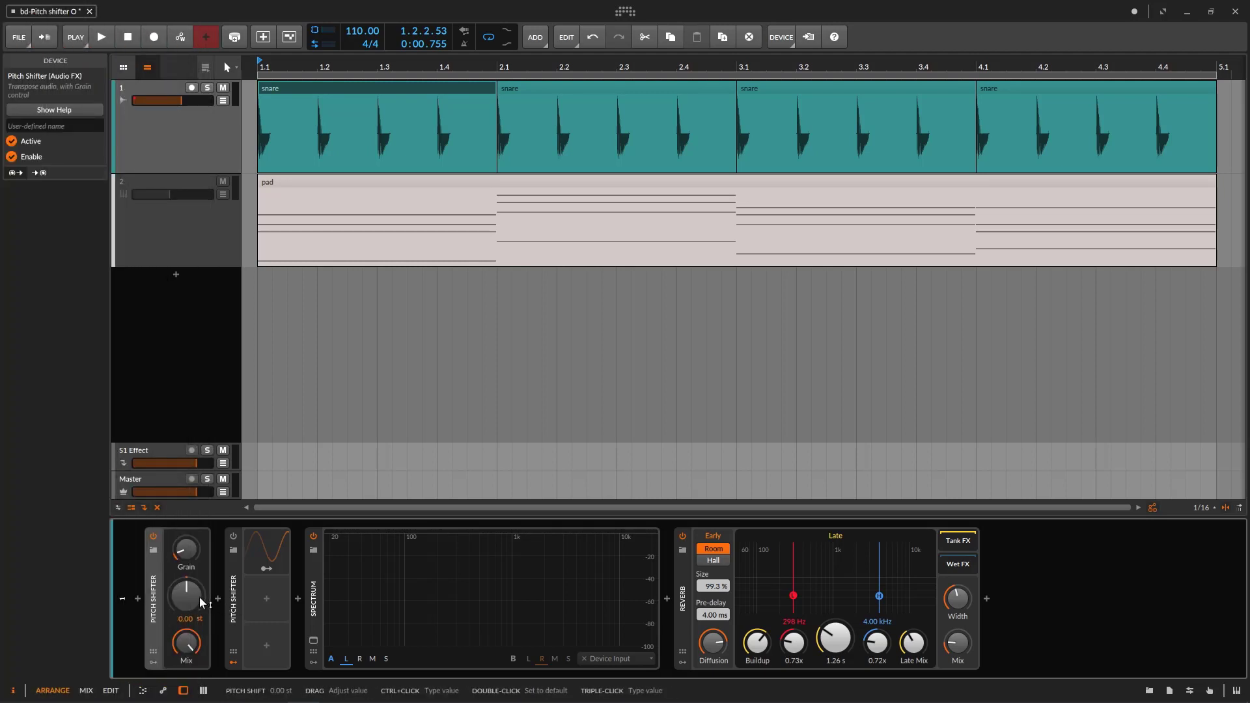
{"action": "left_click", "coordinate": [154, 537]}
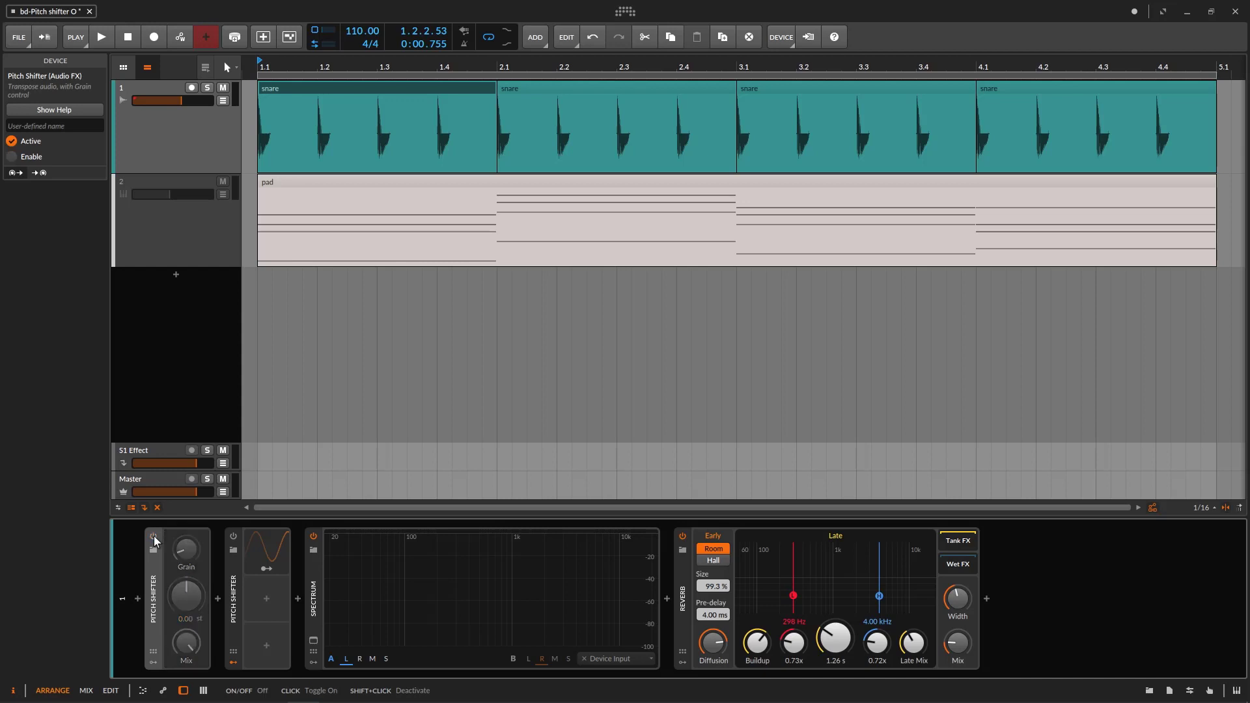
{"action": "double_click", "coordinate": [235, 586]}
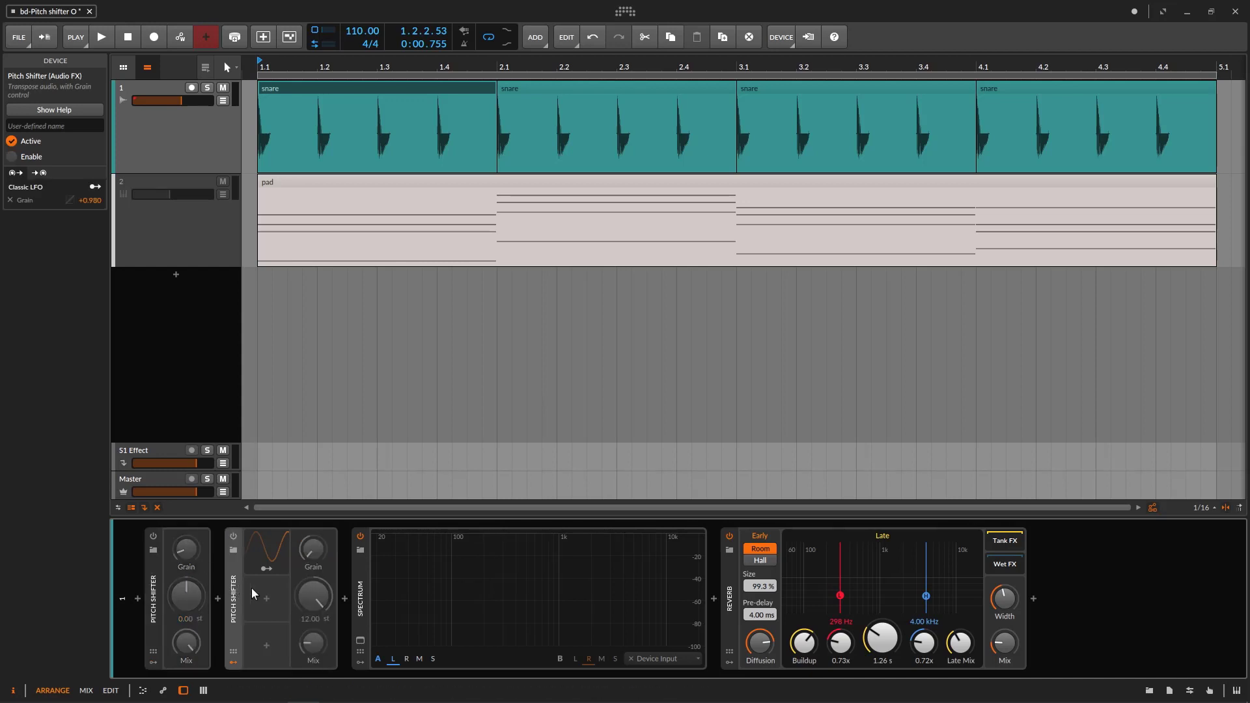
{"action": "key", "text": "space"}
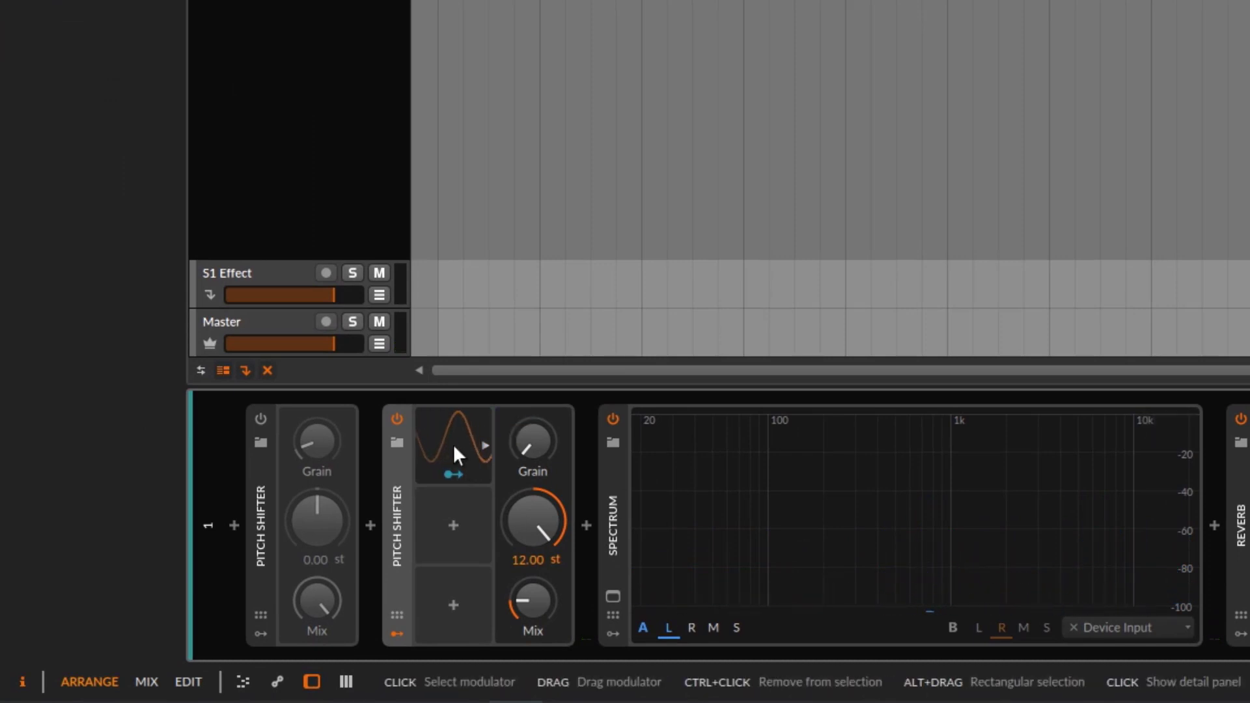
Show the settings of the second Pitch Shifter's Classic LFO and toggle its bipolar mode off and back on
{"action": "left_click", "coordinate": [454, 444]}
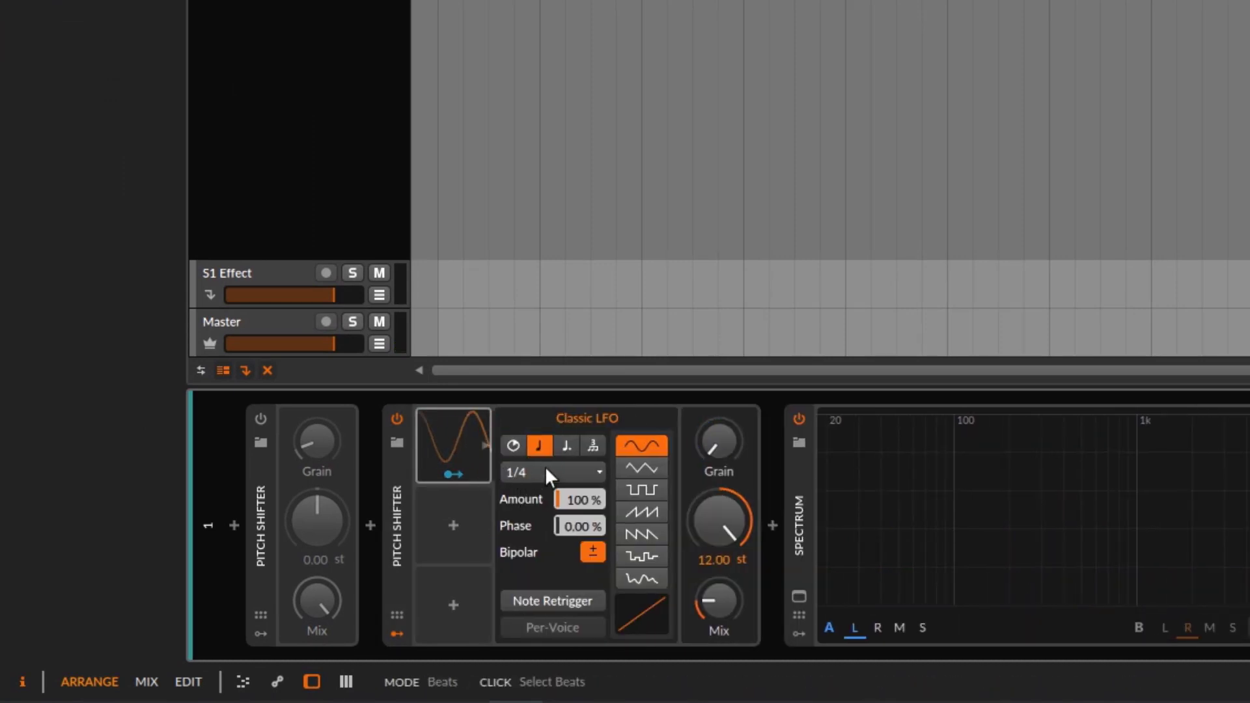
{"action": "left_click", "coordinate": [592, 555]}
{"action": "left_click", "coordinate": [594, 553]}
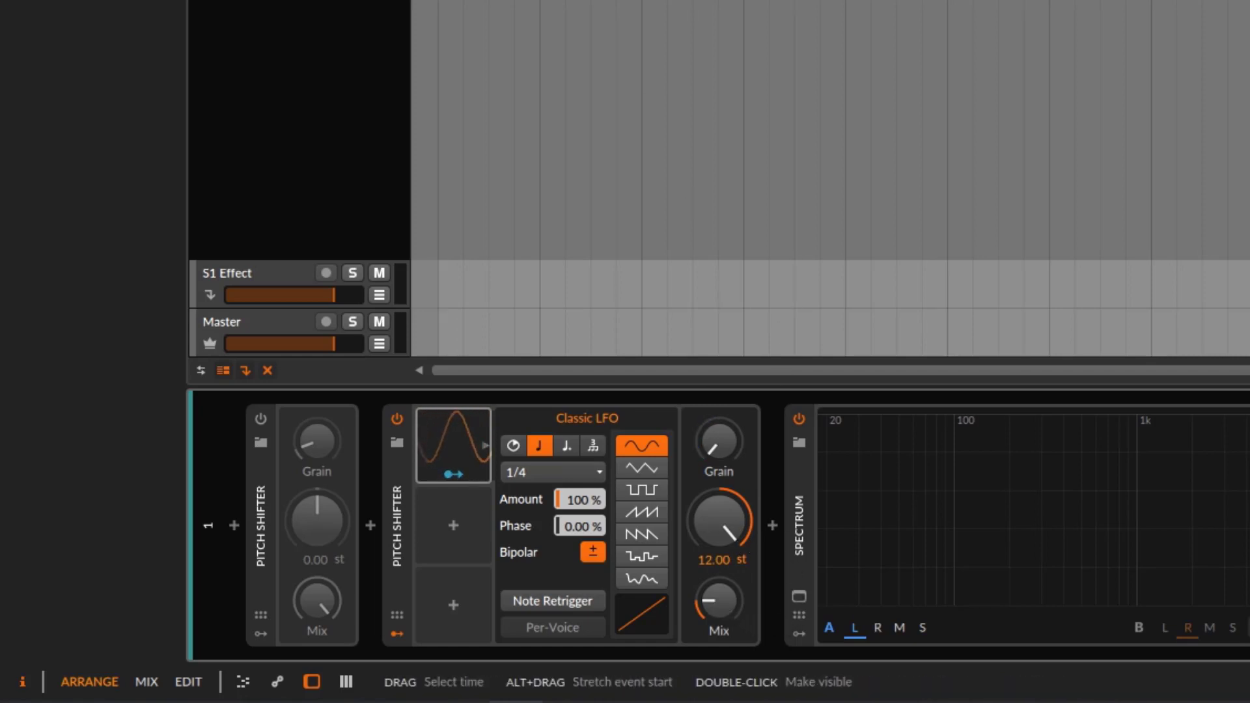
With the loop playing, raise the second Pitch Shifter's mix to 100 % and lower its pitch shift to -12.00 st
{"action": "key", "text": "space"}
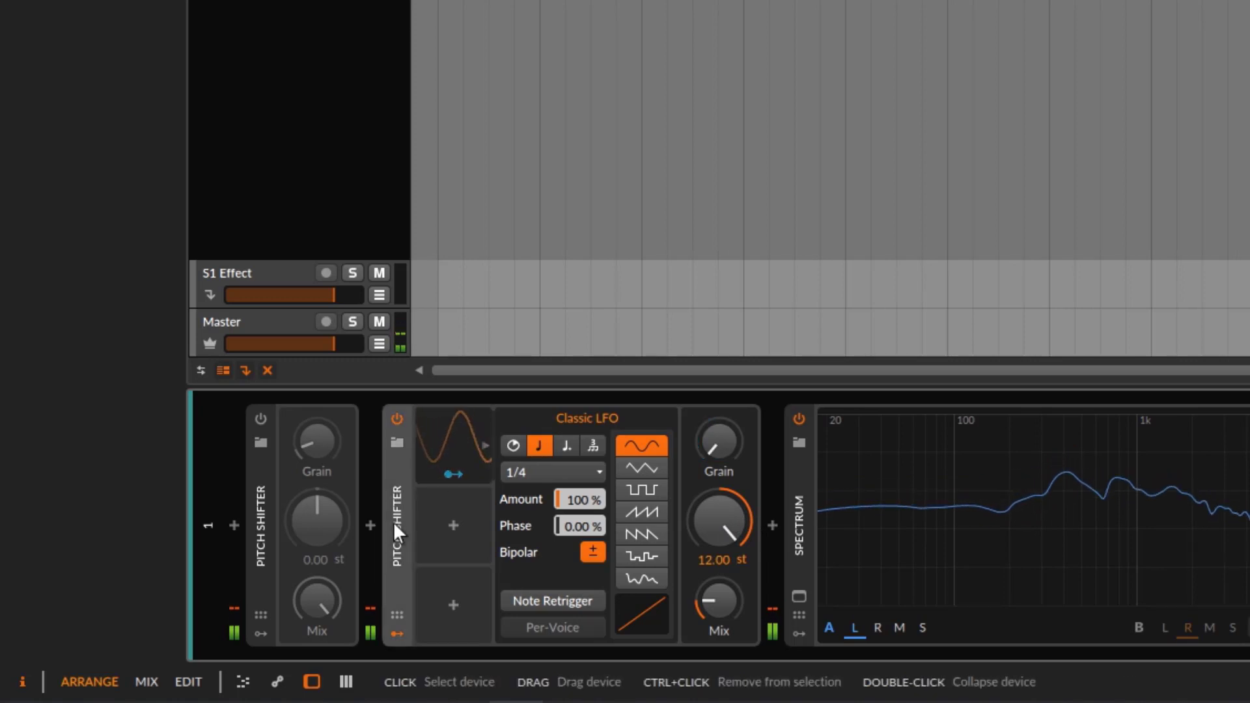
{"action": "left_click_drag", "start_coordinate": [720, 604], "coordinate": [711, 530]}
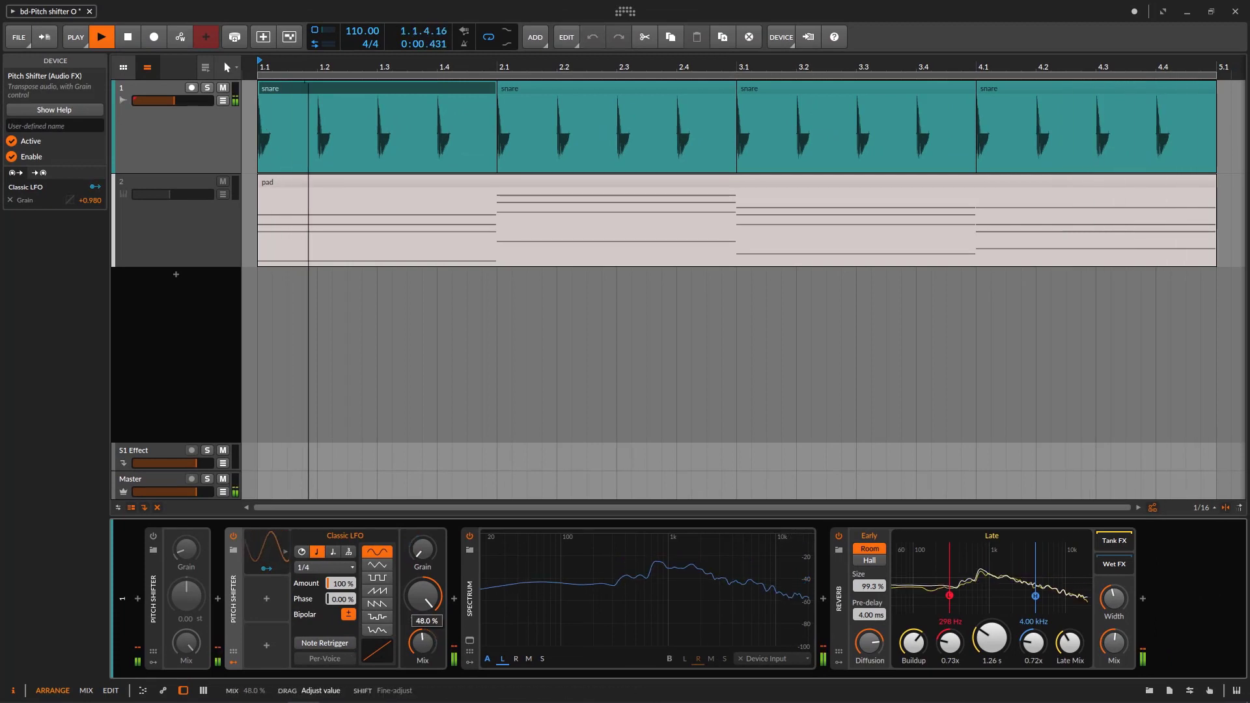
{"action": "left_click_drag", "start_coordinate": [423, 642], "coordinate": [423, 625]}
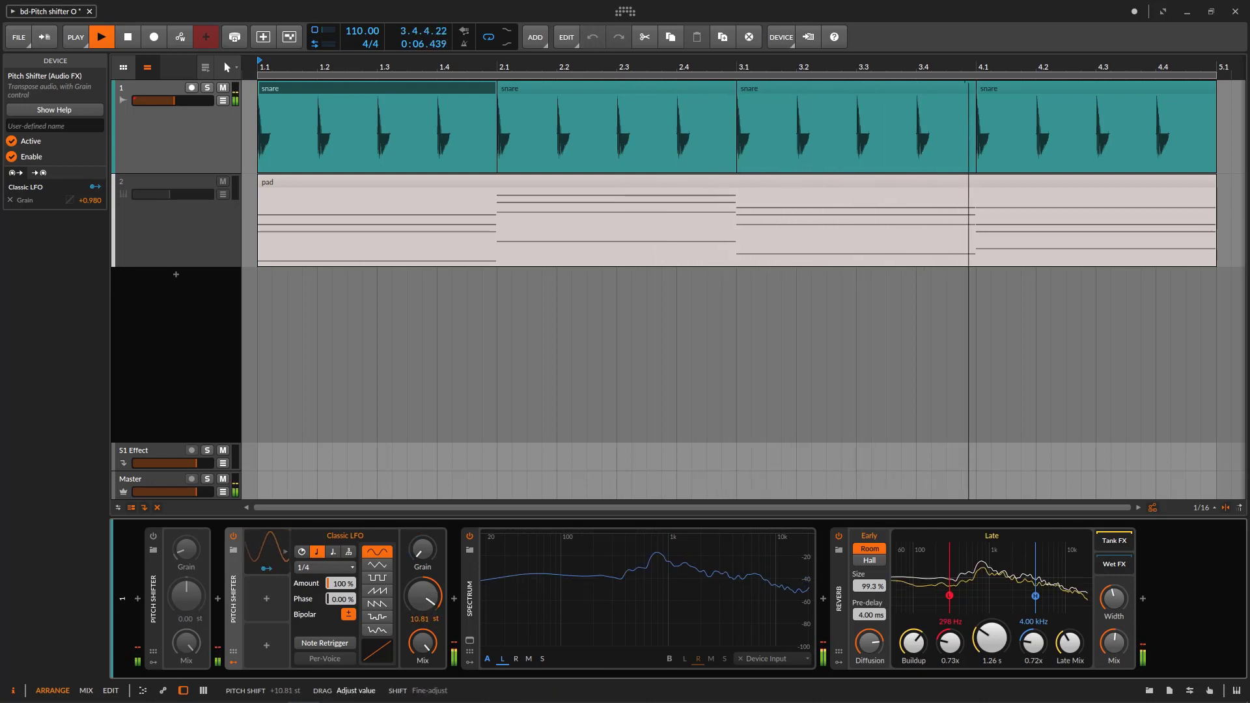
{"action": "left_click_drag", "start_coordinate": [425, 597], "coordinate": [424, 702]}
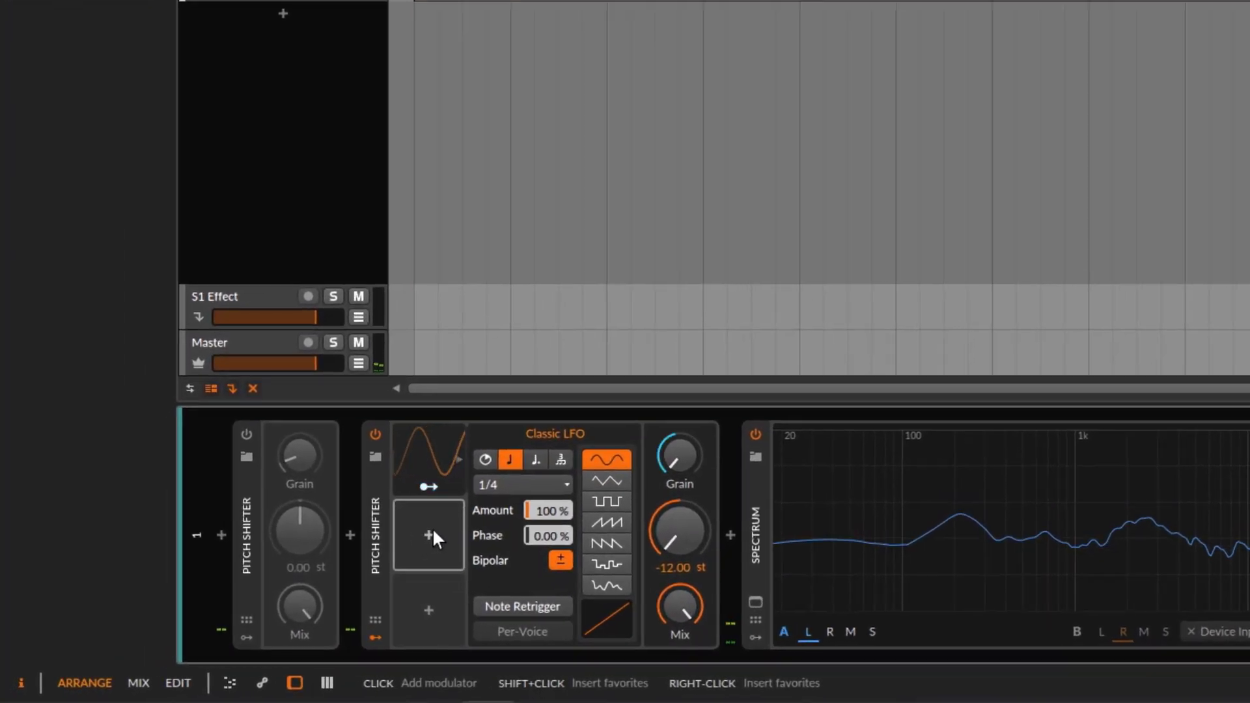
Add another Classic LFO to the second Pitch Shifter, modulate its pitch shift by +24.00, and audition the loop
{"action": "left_click", "coordinate": [266, 599]}
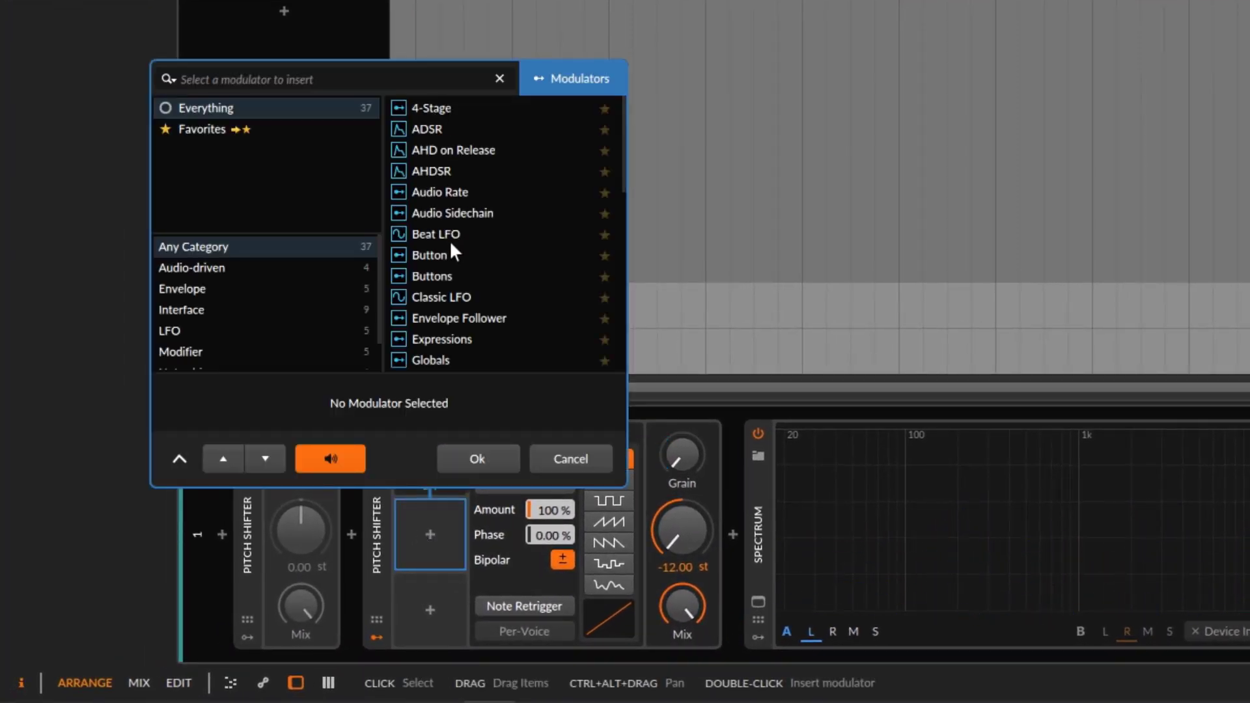
{"action": "left_click", "coordinate": [436, 297]}
{"action": "left_click", "coordinate": [477, 459]}
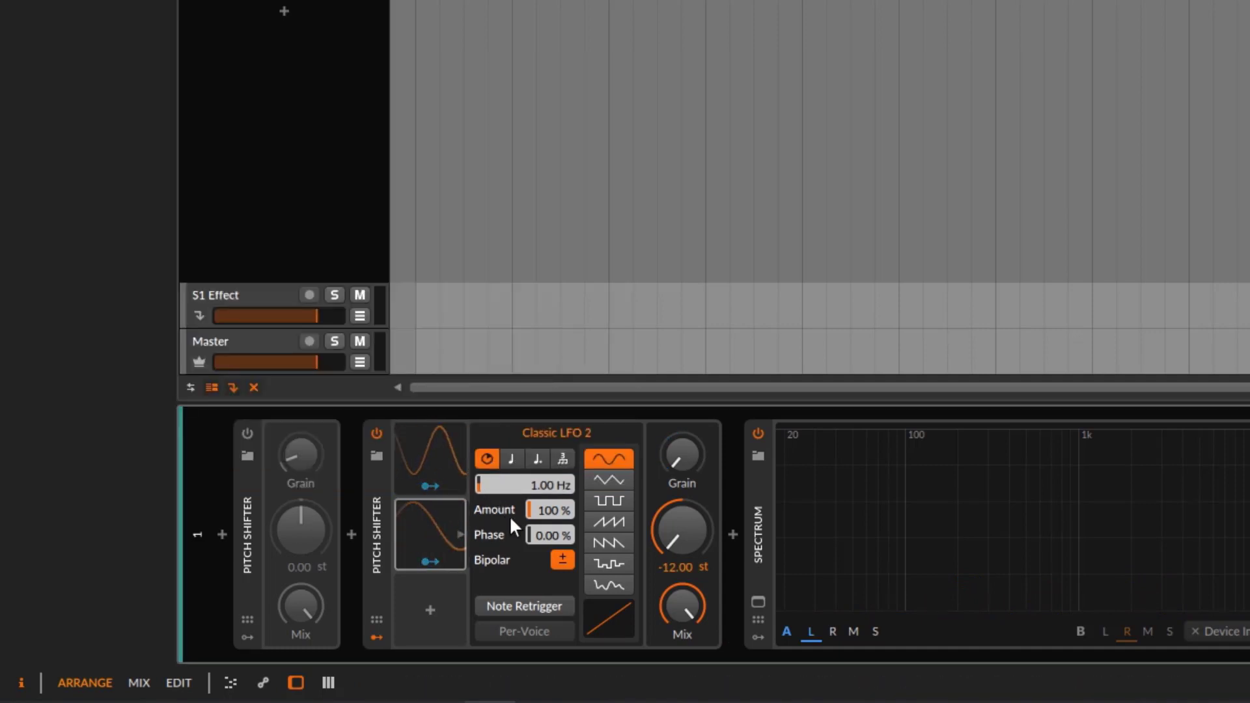
{"action": "left_click", "coordinate": [430, 561]}
{"action": "left_click_drag", "start_coordinate": [681, 530], "coordinate": [680, 442]}
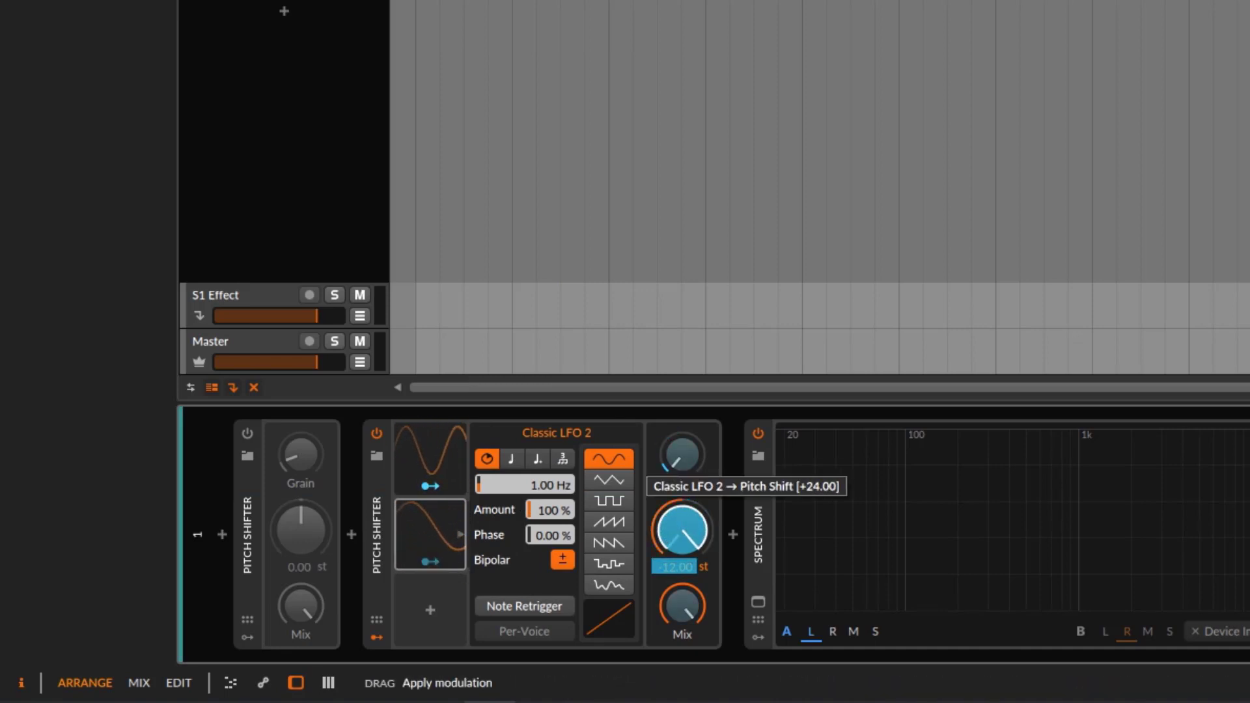
{"action": "left_click", "coordinate": [431, 561]}
{"action": "key", "text": "space"}
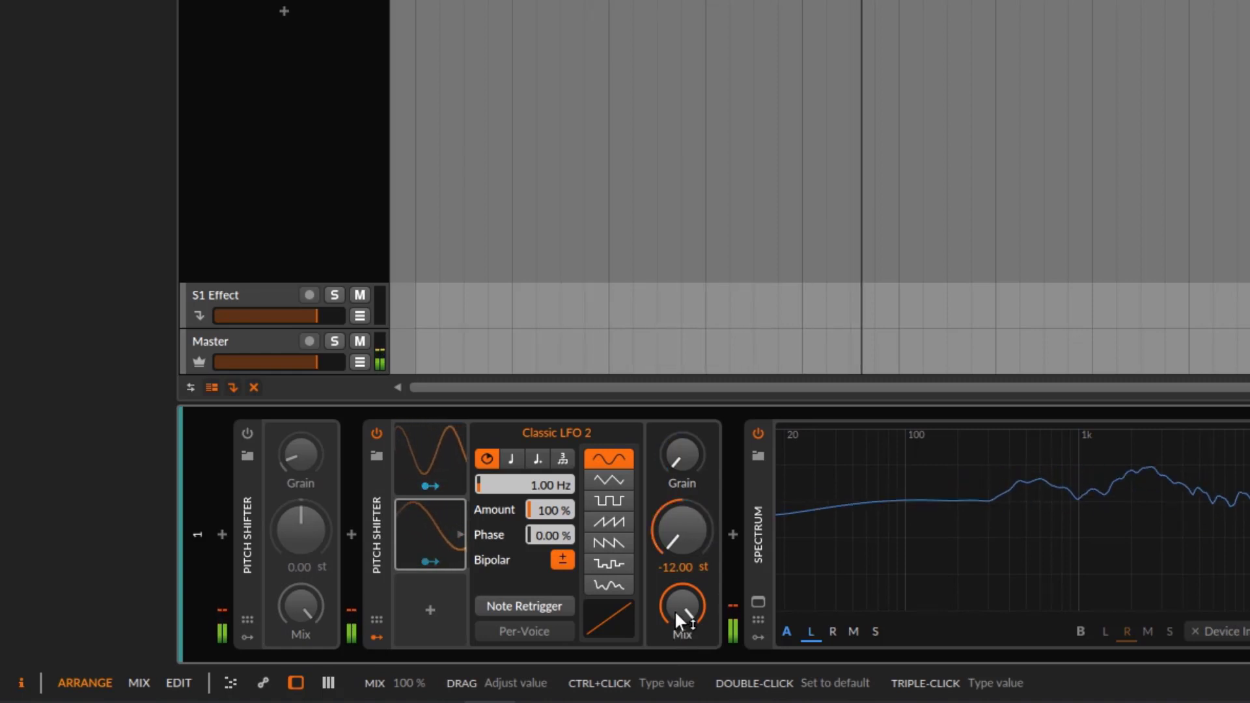
Try the triangle and ramp waveforms on Classic LFO 1 and set it to saw
{"action": "right_click", "coordinate": [430, 531]}
{"action": "left_click", "coordinate": [492, 572]}
{"action": "left_click", "coordinate": [425, 458]}
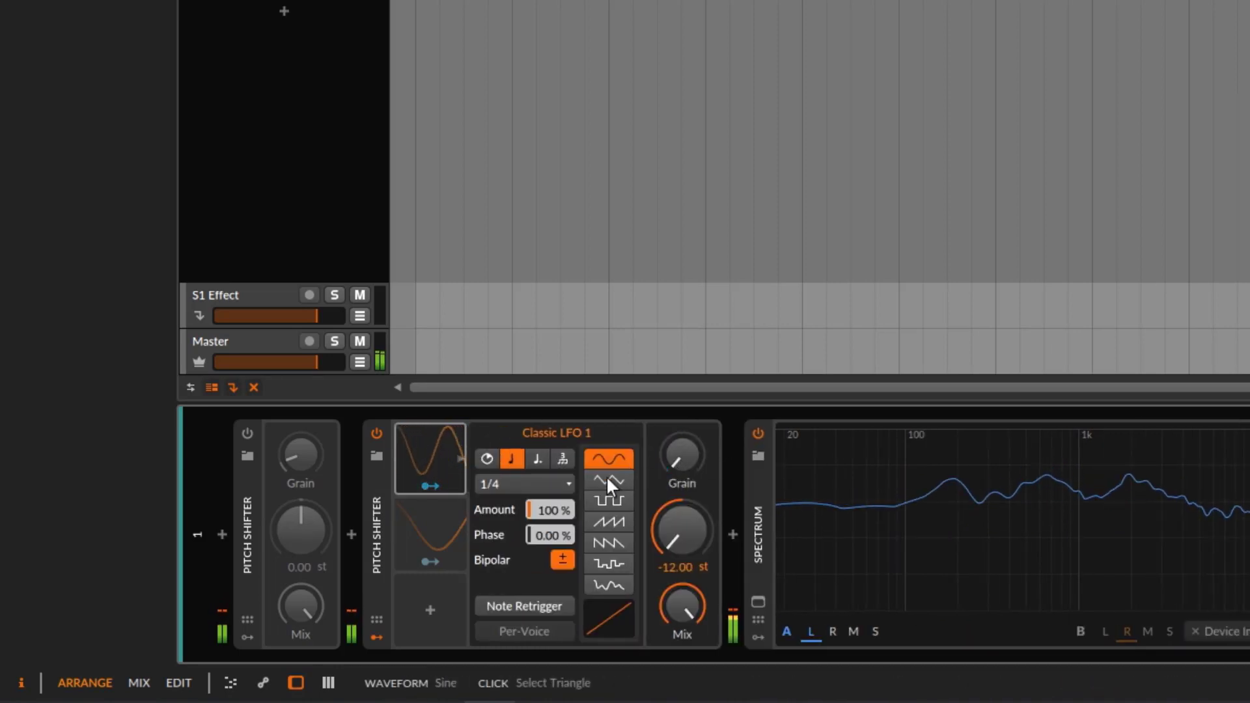
{"action": "left_click", "coordinate": [609, 480]}
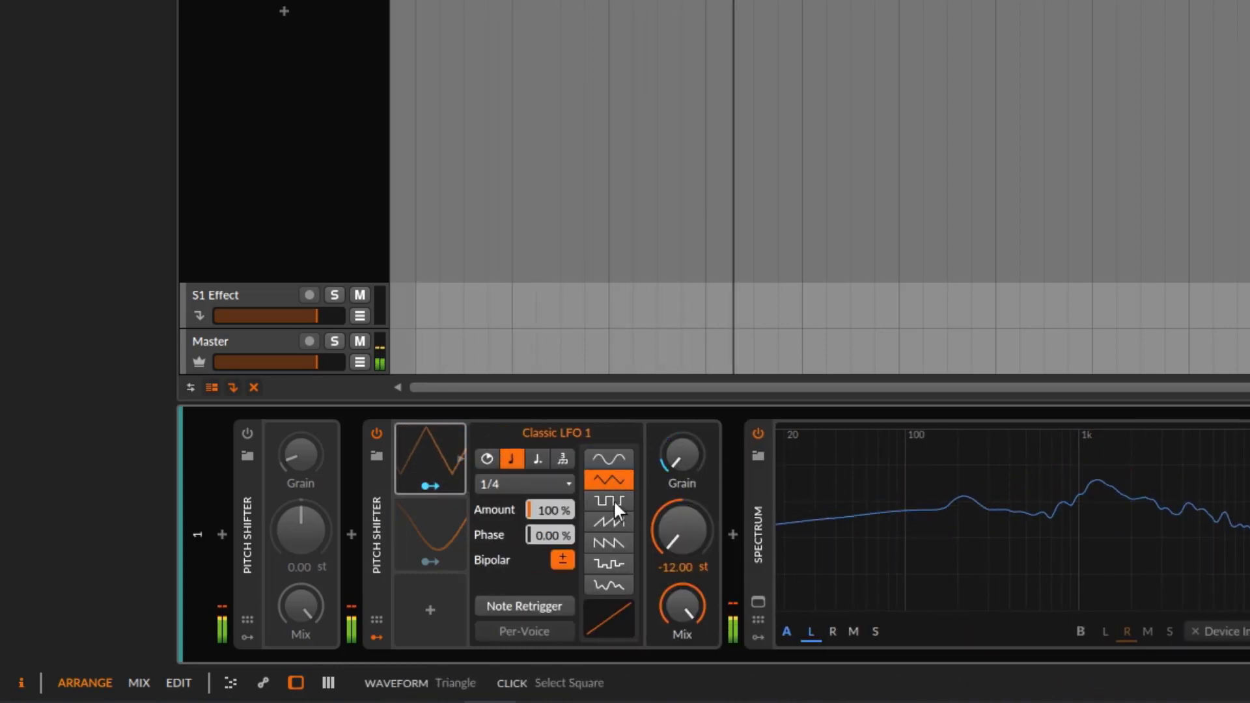
{"action": "left_click", "coordinate": [601, 520]}
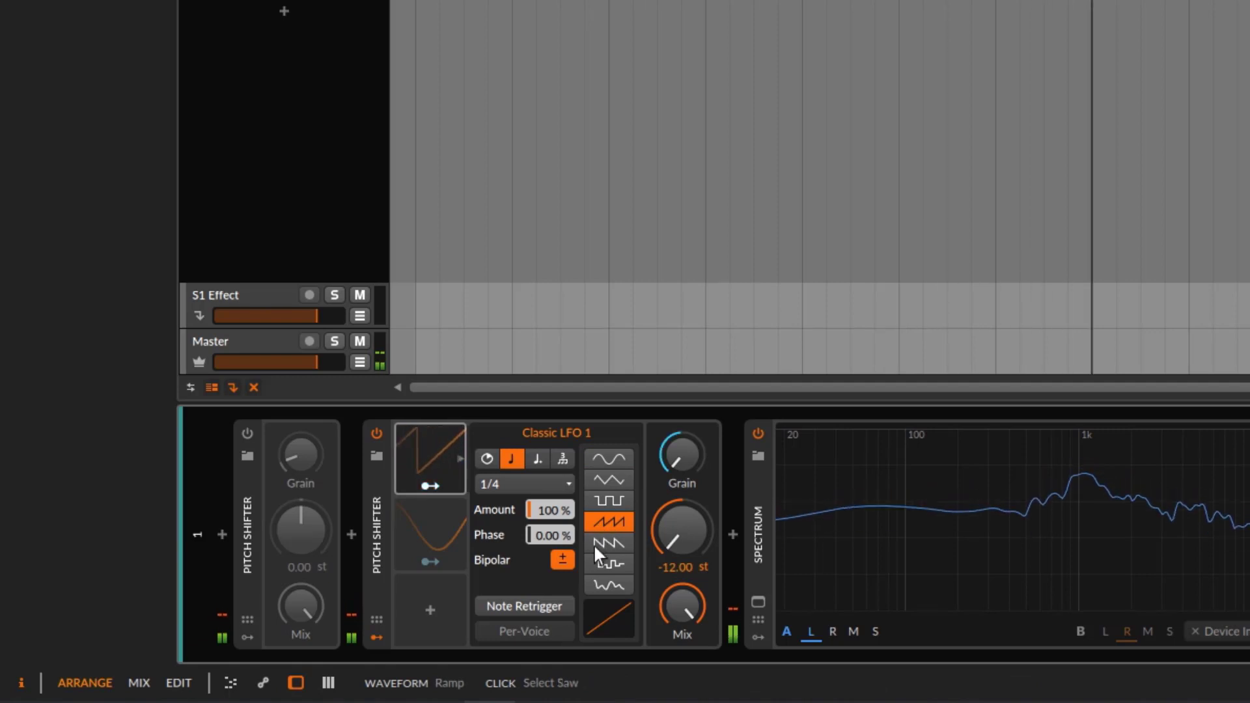
{"action": "left_click", "coordinate": [593, 544]}
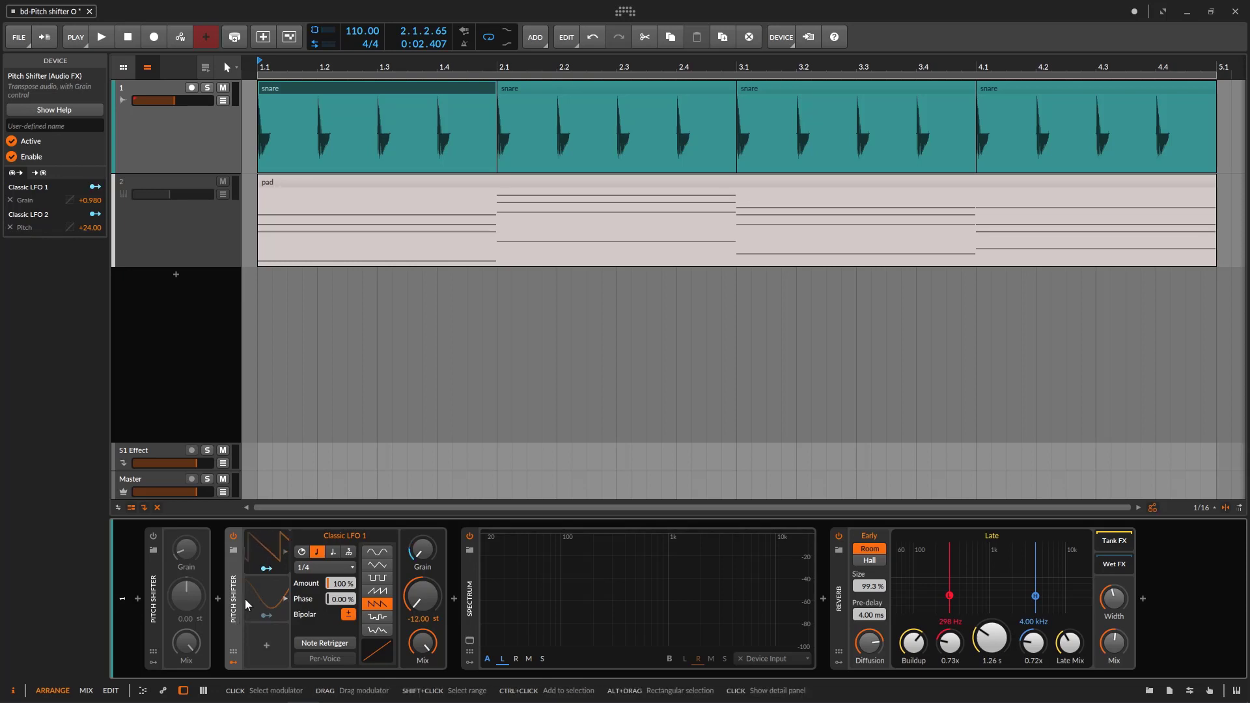
Switch from the snare track to the pad track and set its volume to -13.1 dB with the loop playing
{"action": "left_click", "coordinate": [233, 236]}
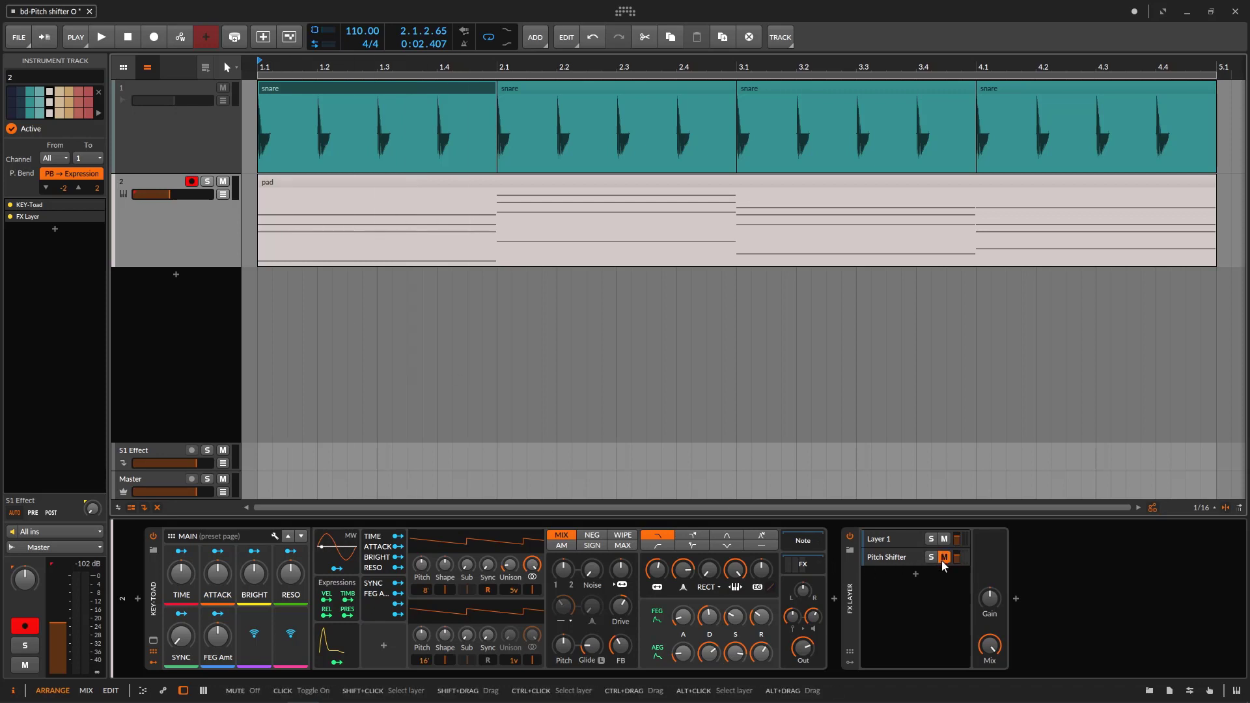
{"action": "mouse_move", "coordinate": [188, 194]}
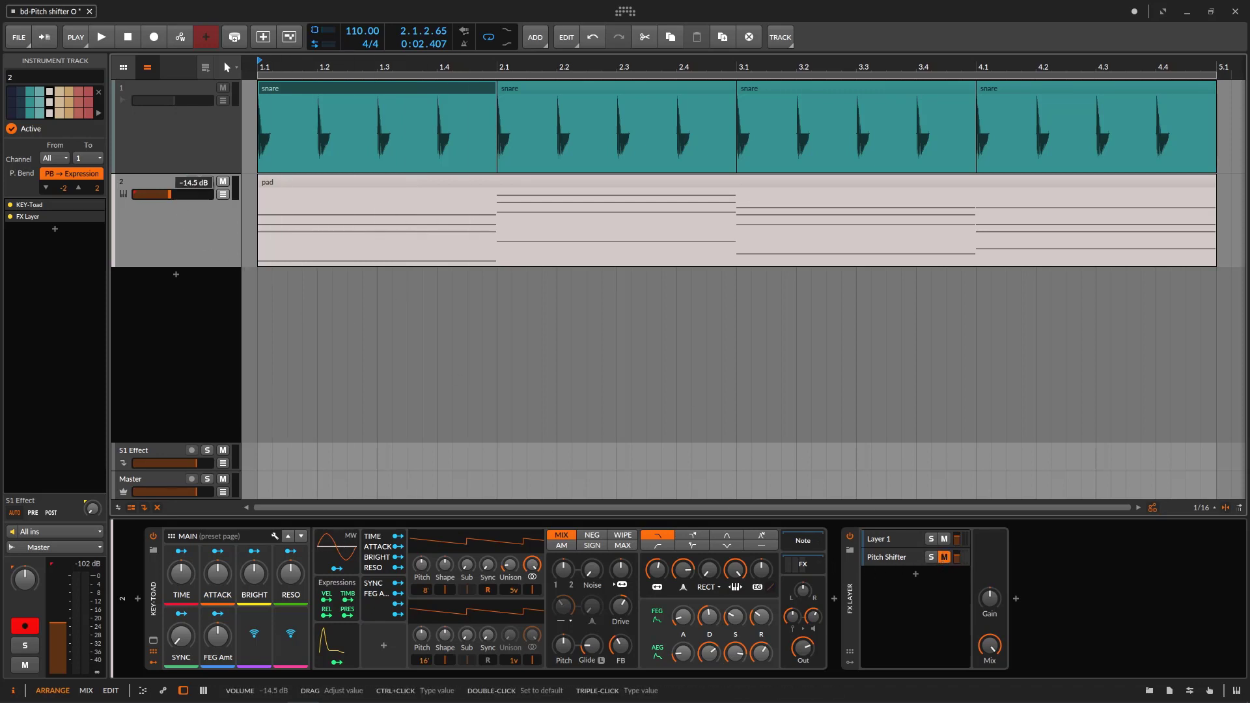
{"action": "left_click", "coordinate": [102, 37]}
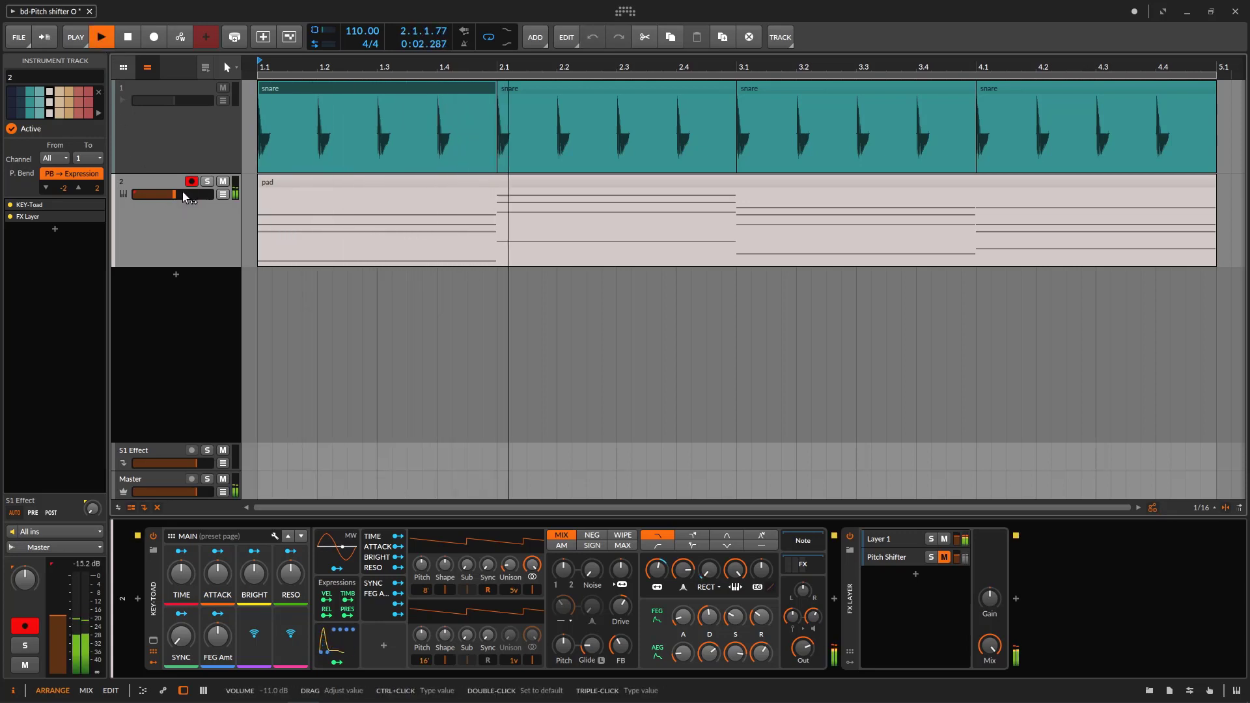
{"action": "left_click_drag", "start_coordinate": [185, 198], "coordinate": [173, 198]}
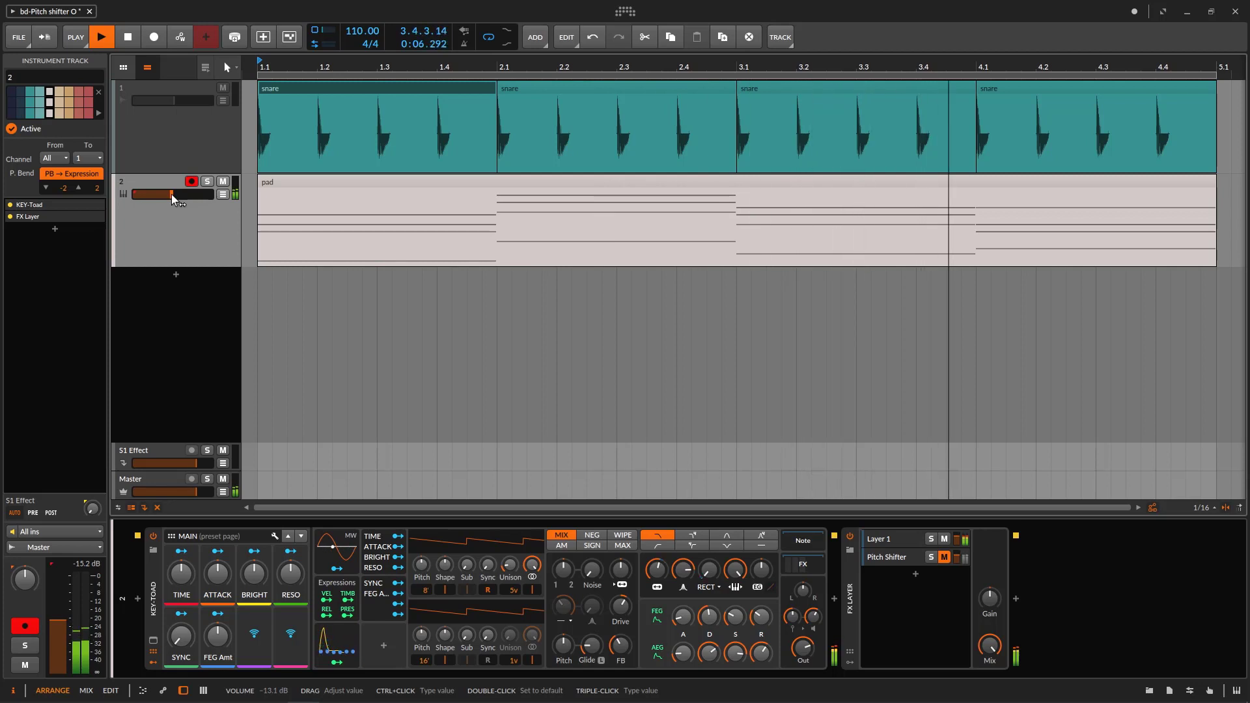
Mute Layer 1 in the pad's FX Layer and display the device chain of the Pitch Shifter layer
{"action": "left_click", "coordinate": [154, 600]}
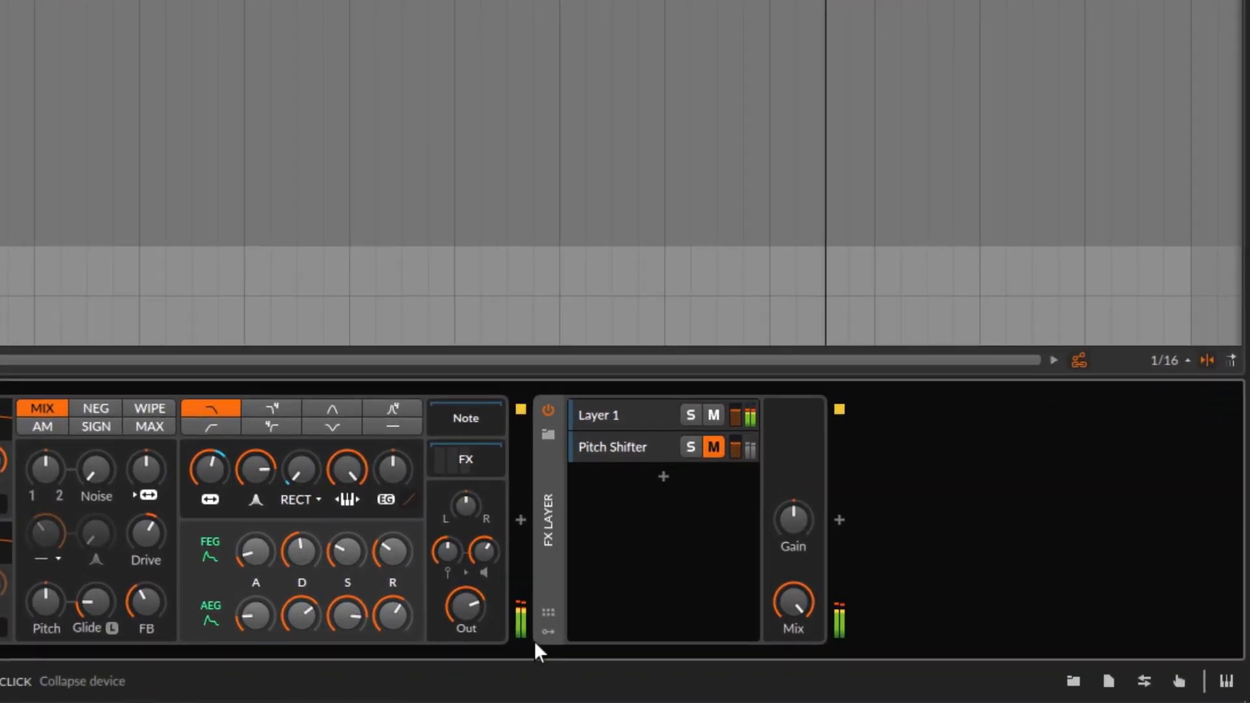
{"action": "left_click", "coordinate": [717, 420]}
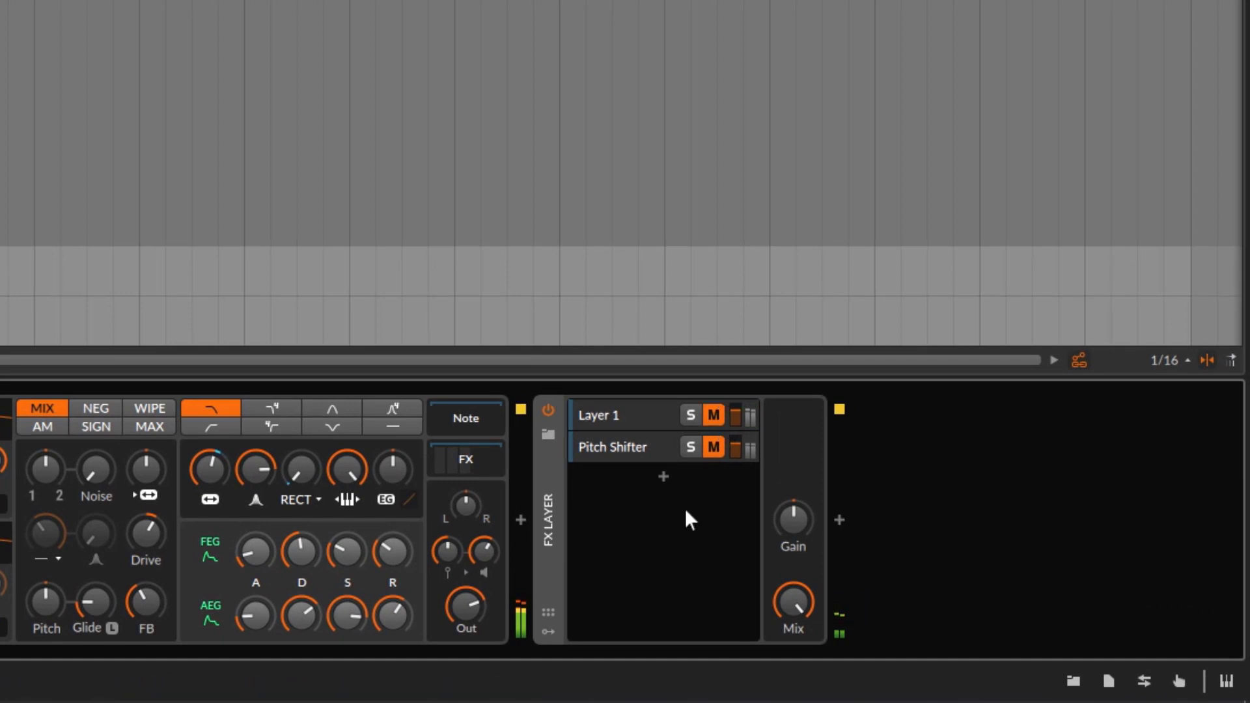
{"action": "left_click", "coordinate": [616, 444]}
{"action": "left_click_drag", "start_coordinate": [372, 646], "coordinate": [1083, 656]}
{"action": "left_click", "coordinate": [414, 410]}
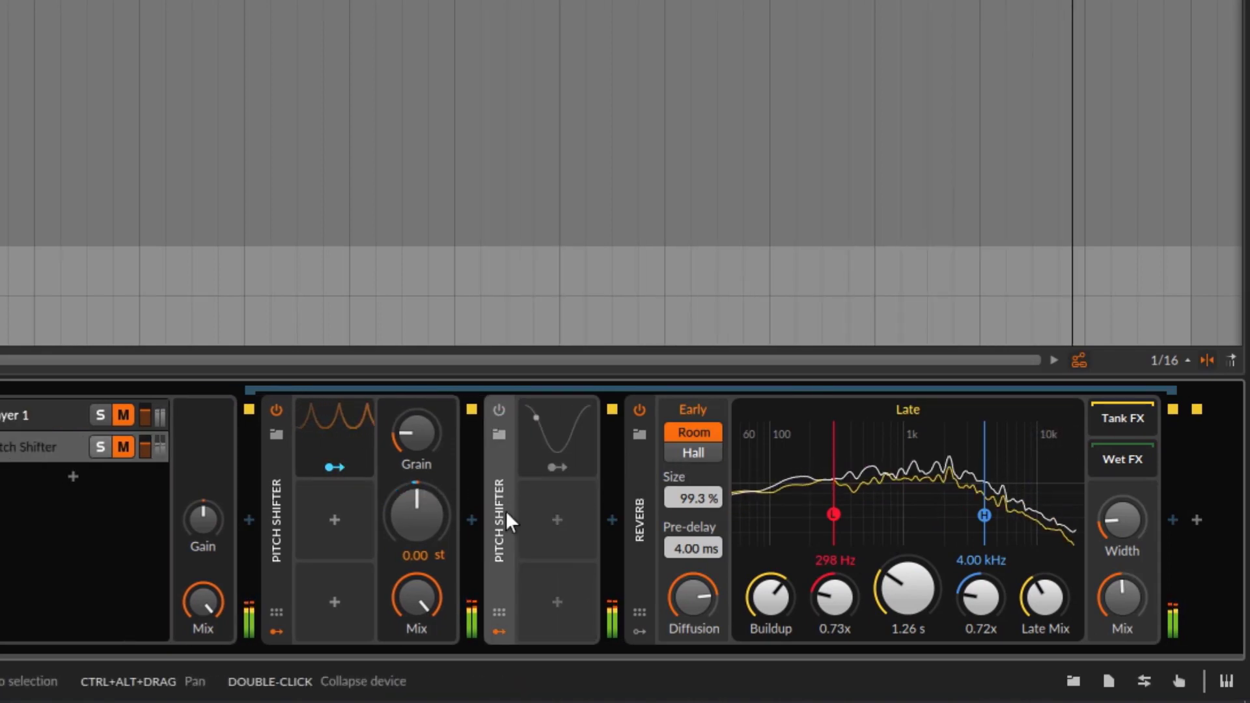
Show the Classic LFO settings of the layer's first Pitch Shifter and unmute the Pitch Shifter layer
{"action": "left_click", "coordinate": [327, 431]}
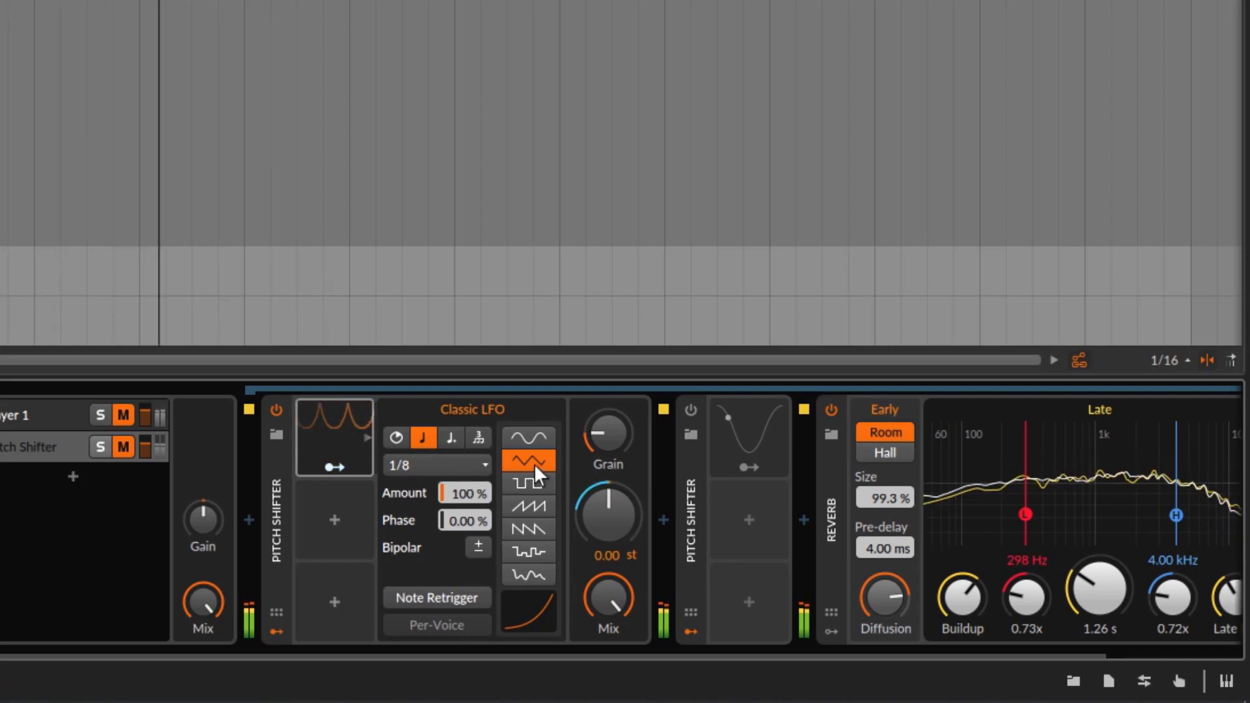
{"action": "mouse_move", "coordinate": [542, 604]}
{"action": "left_mouse_down"}
{"action": "mouse_move", "coordinate": [542, 625]}
{"action": "mouse_move", "coordinate": [541, 579]}
{"action": "mouse_move", "coordinate": [541, 628]}
{"action": "left_mouse_up"}
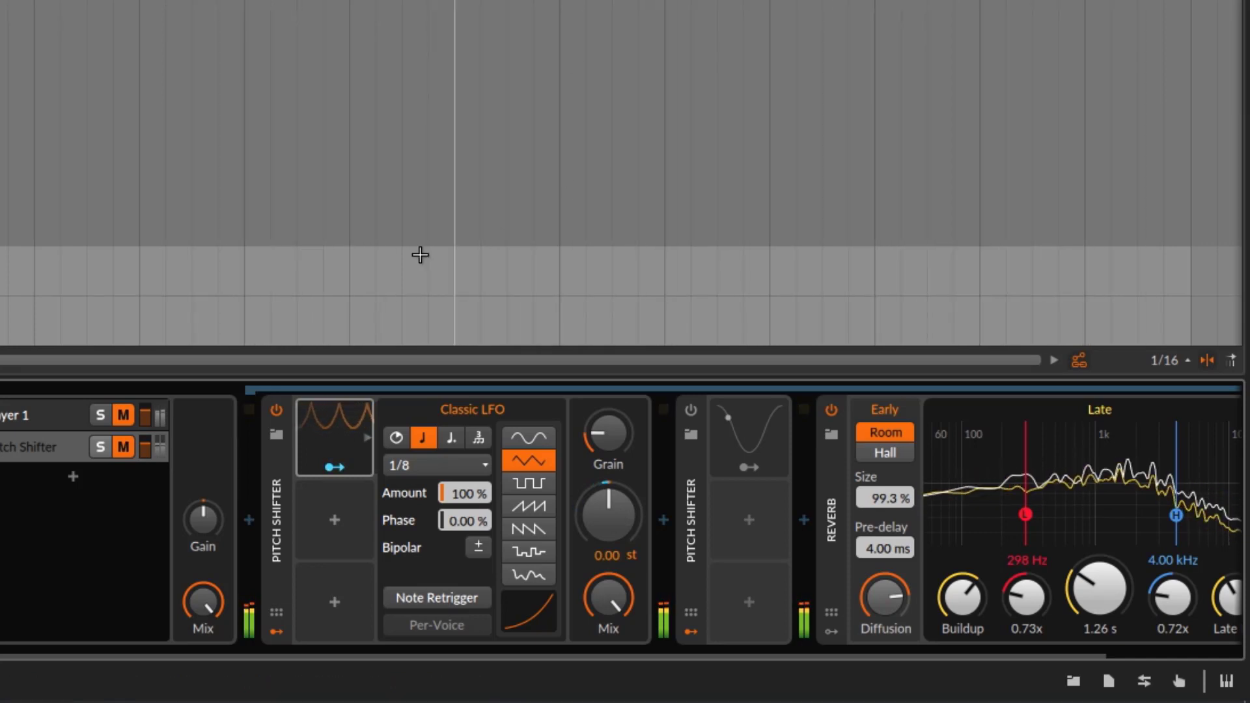
{"action": "left_click", "coordinate": [123, 446]}
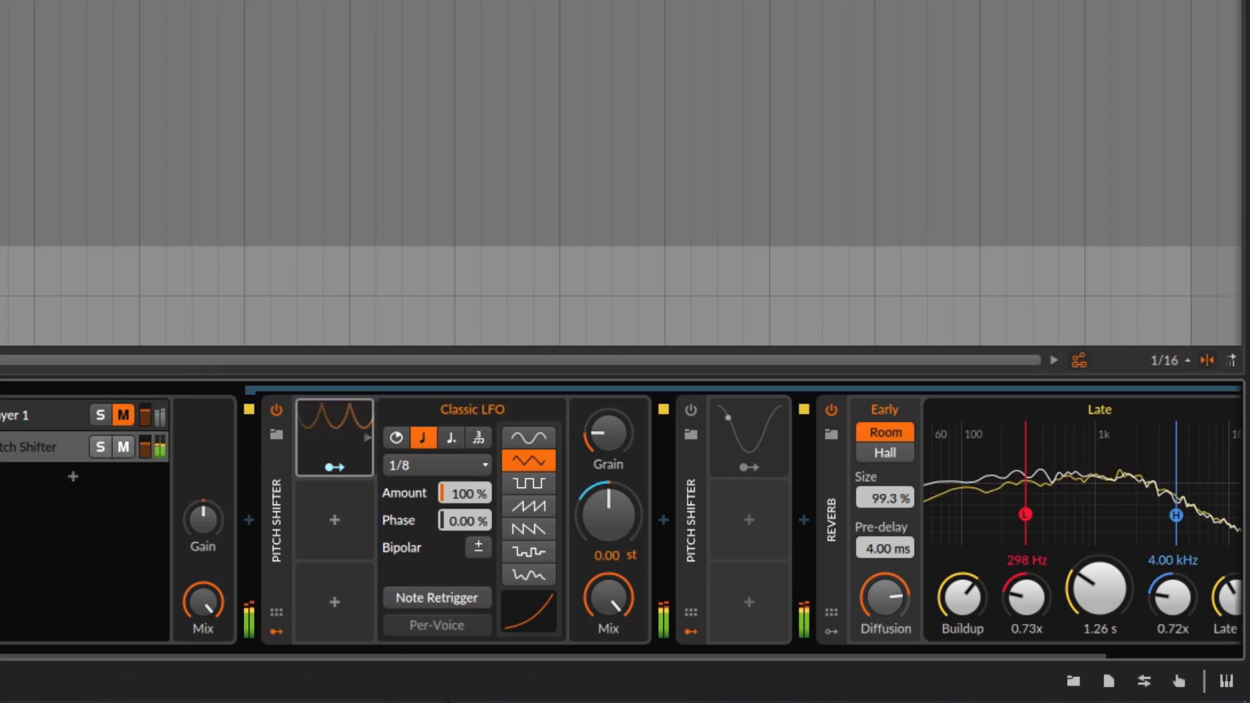
Raise the first Pitch Shifter's Grain to maximum and bring it back down to a low setting
{"action": "left_click_drag", "start_coordinate": [422, 651], "coordinate": [766, 650]}
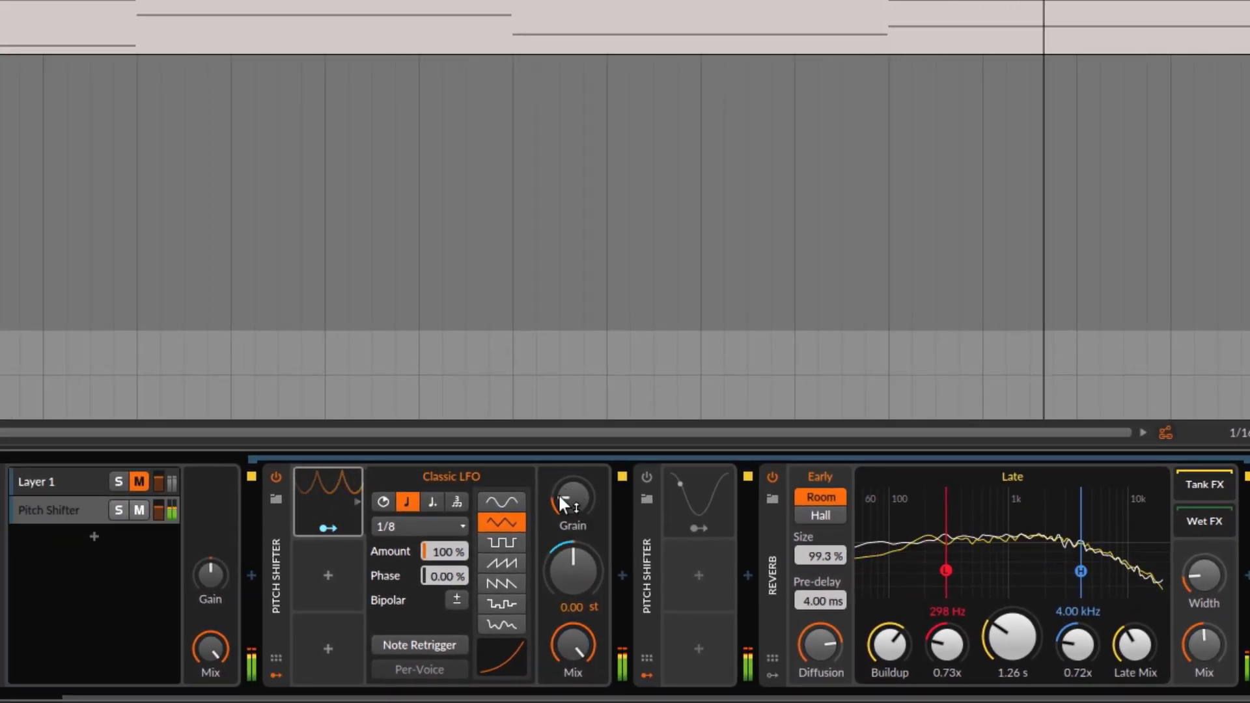
{"action": "mouse_move", "coordinate": [558, 494]}
{"action": "left_mouse_down"}
{"action": "mouse_move", "coordinate": [558, 436]}
{"action": "mouse_move", "coordinate": [564, 491]}
{"action": "left_mouse_up"}
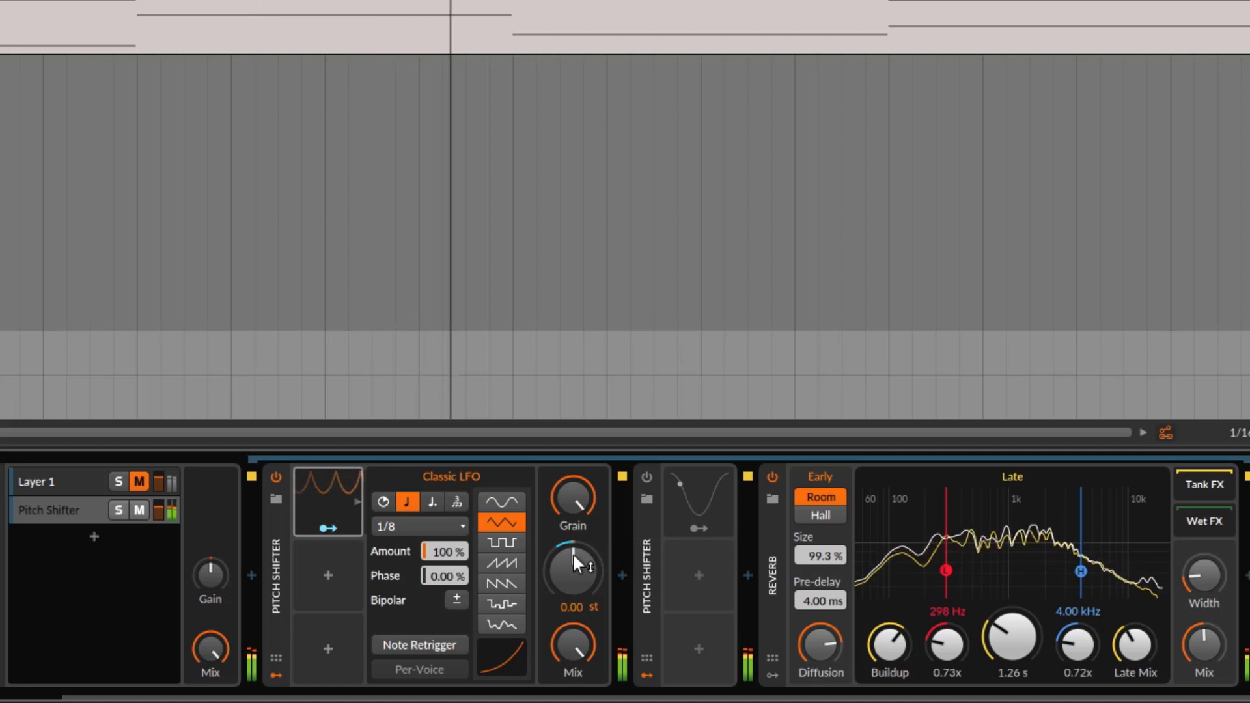
{"action": "left_click", "coordinate": [575, 494]}
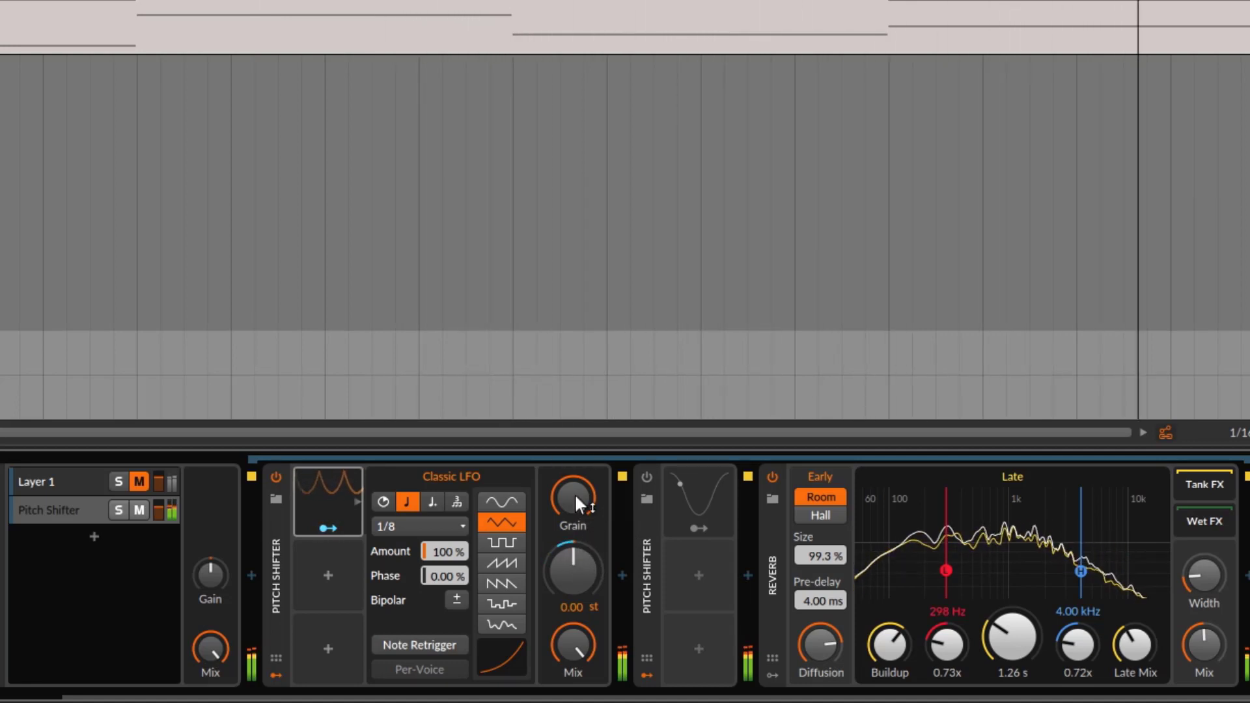
{"action": "mouse_move", "coordinate": [575, 493]}
{"action": "left_mouse_down"}
{"action": "mouse_move", "coordinate": [574, 574]}
{"action": "mouse_move", "coordinate": [577, 515]}
{"action": "left_mouse_up"}
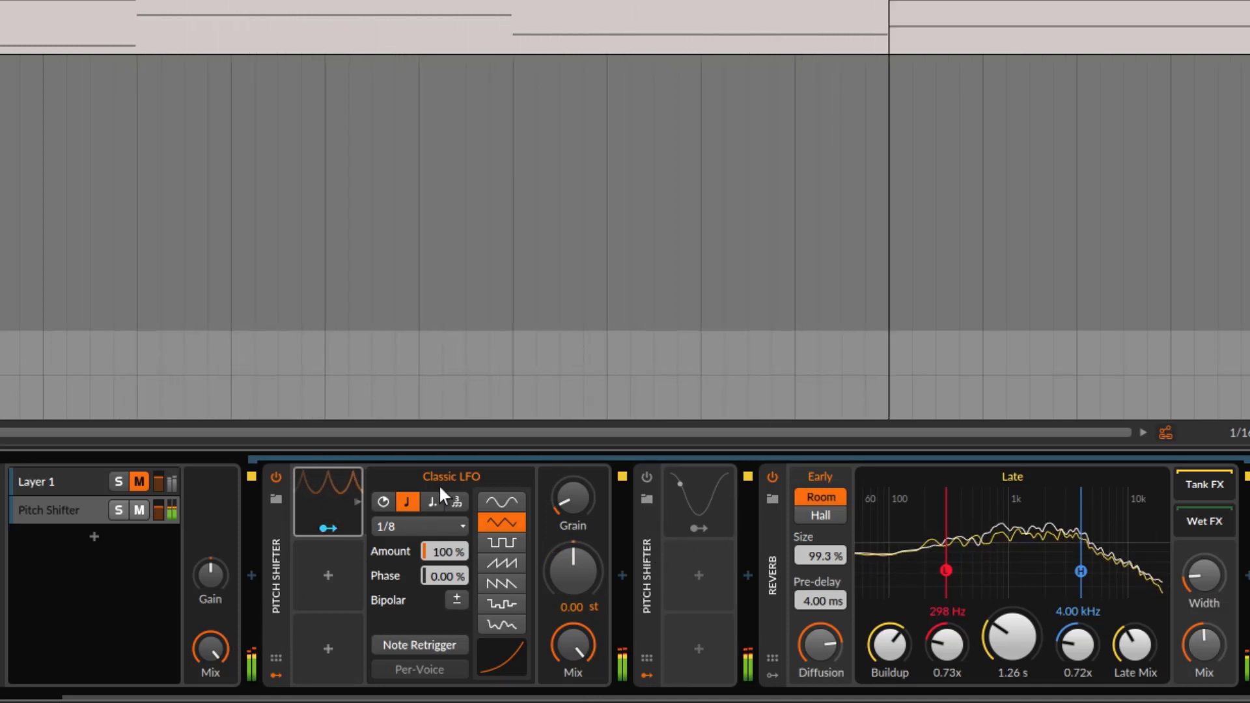
Enable the second Pitch Shifter in the layer, check its LFO settings and set its pitch to 5.44 st
{"action": "left_click", "coordinate": [650, 548]}
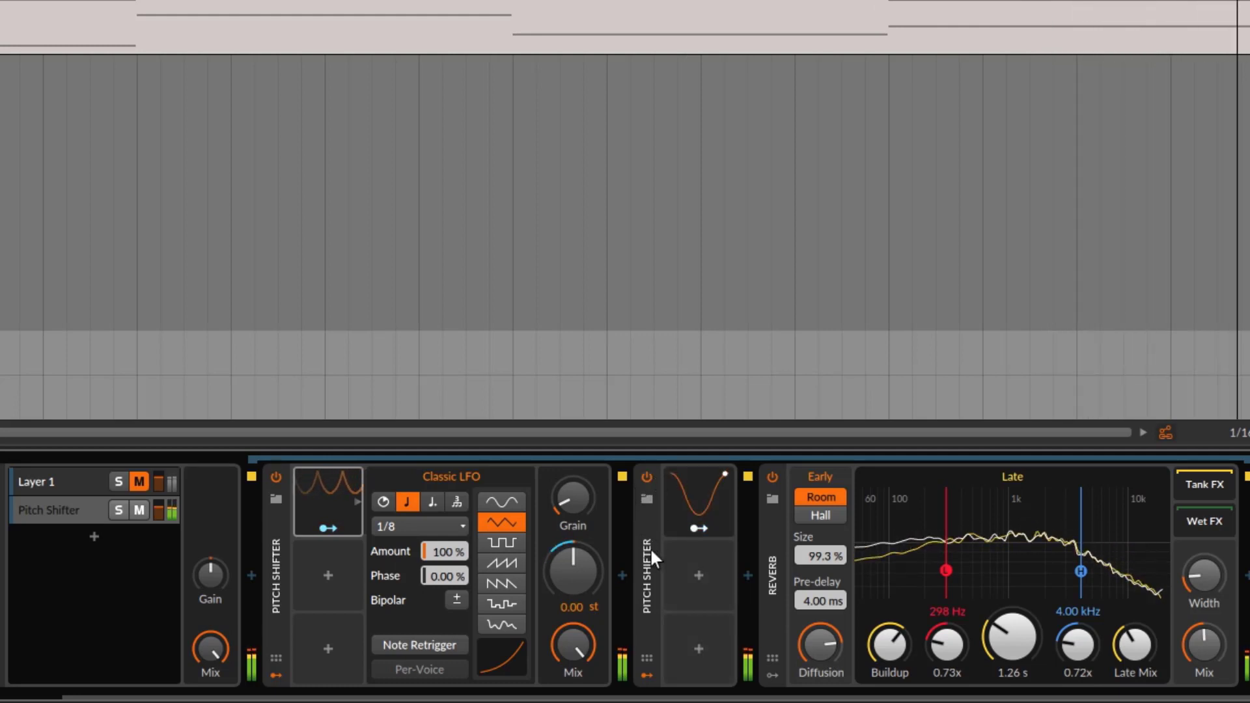
{"action": "scroll", "coordinate": [740, 693], "scroll_direction": "right", "scroll_amount": 2}
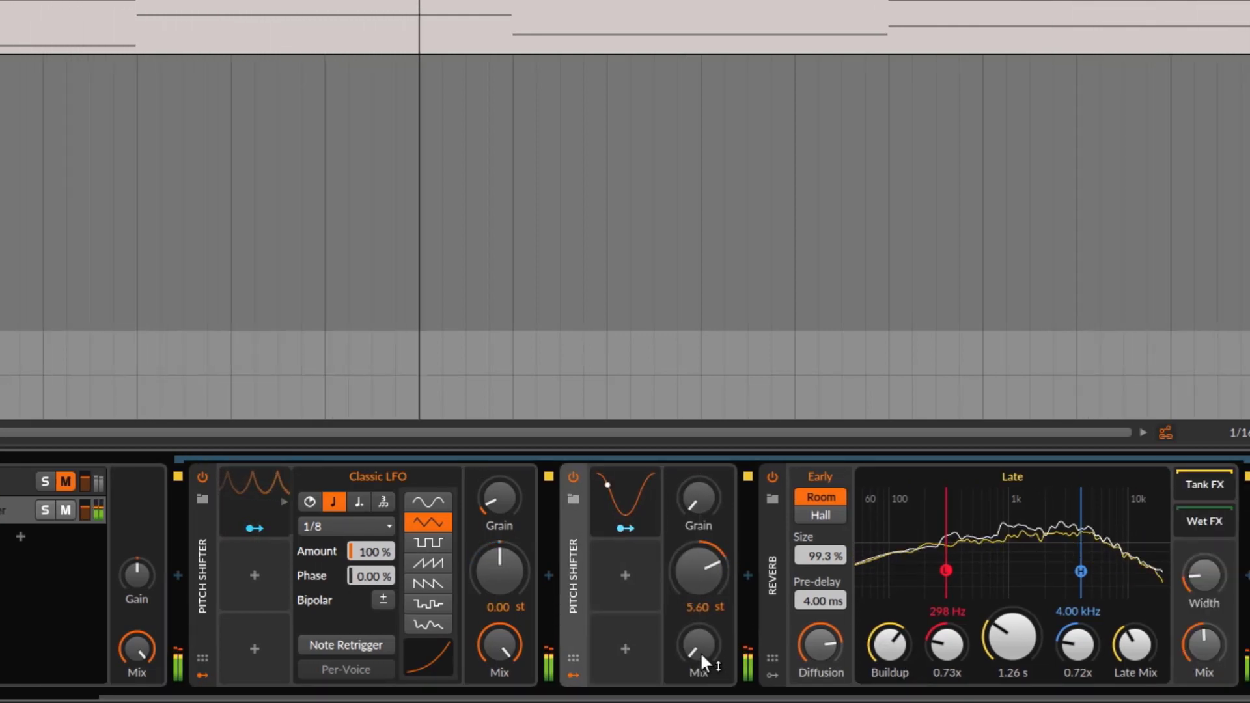
{"action": "left_click", "coordinate": [633, 482]}
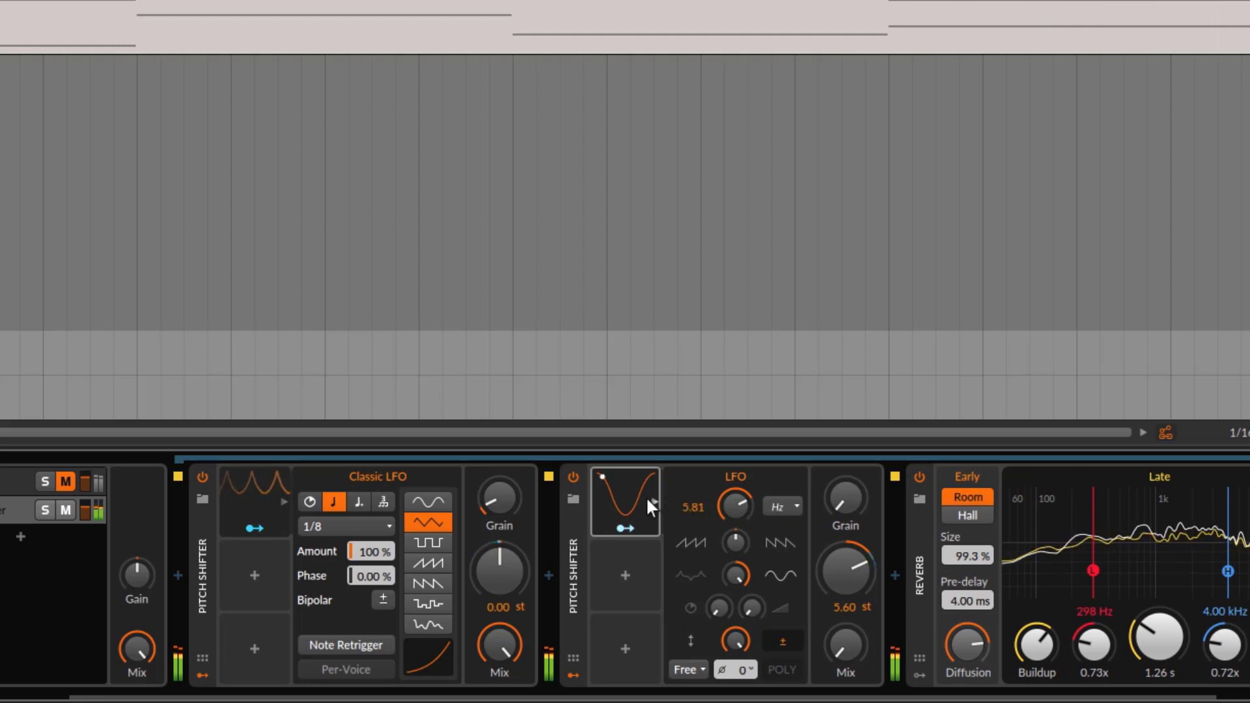
{"action": "left_click", "coordinate": [638, 496]}
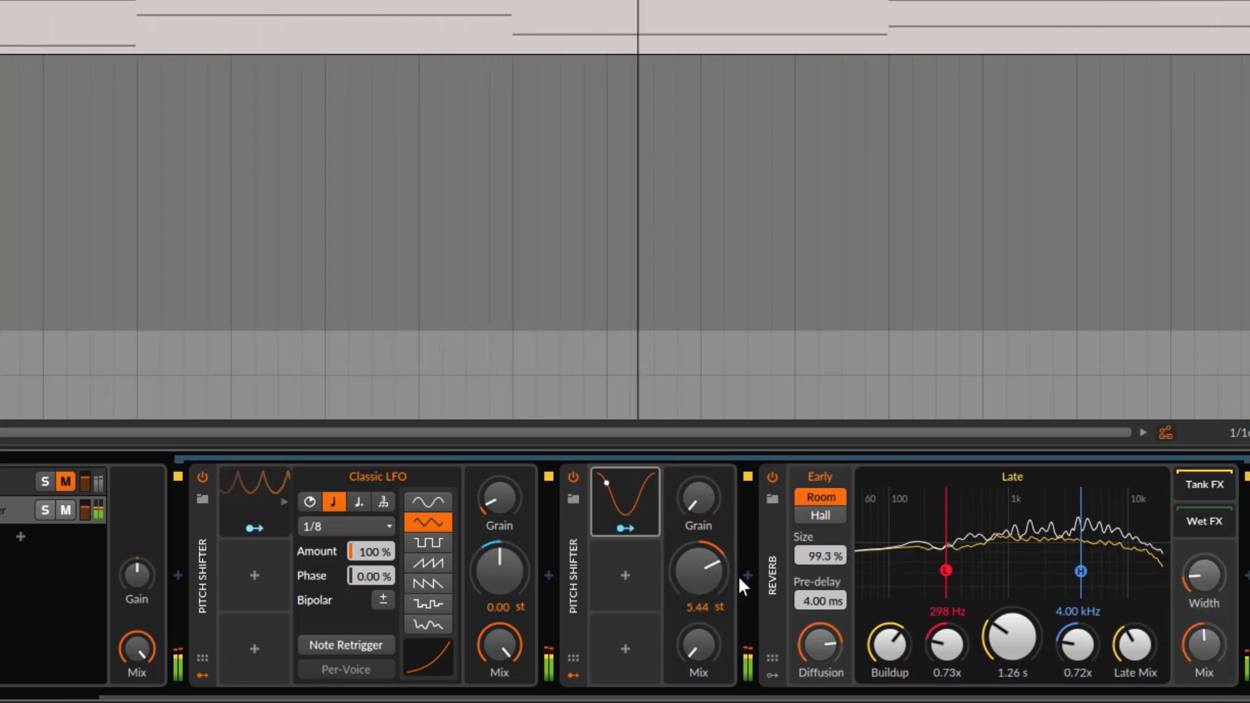
Raise the second Pitch Shifter's Mix to about 24 % and pull it back slightly
{"action": "left_click", "coordinate": [705, 646]}
{"action": "left_click_drag", "start_coordinate": [705, 646], "coordinate": [706, 642]}
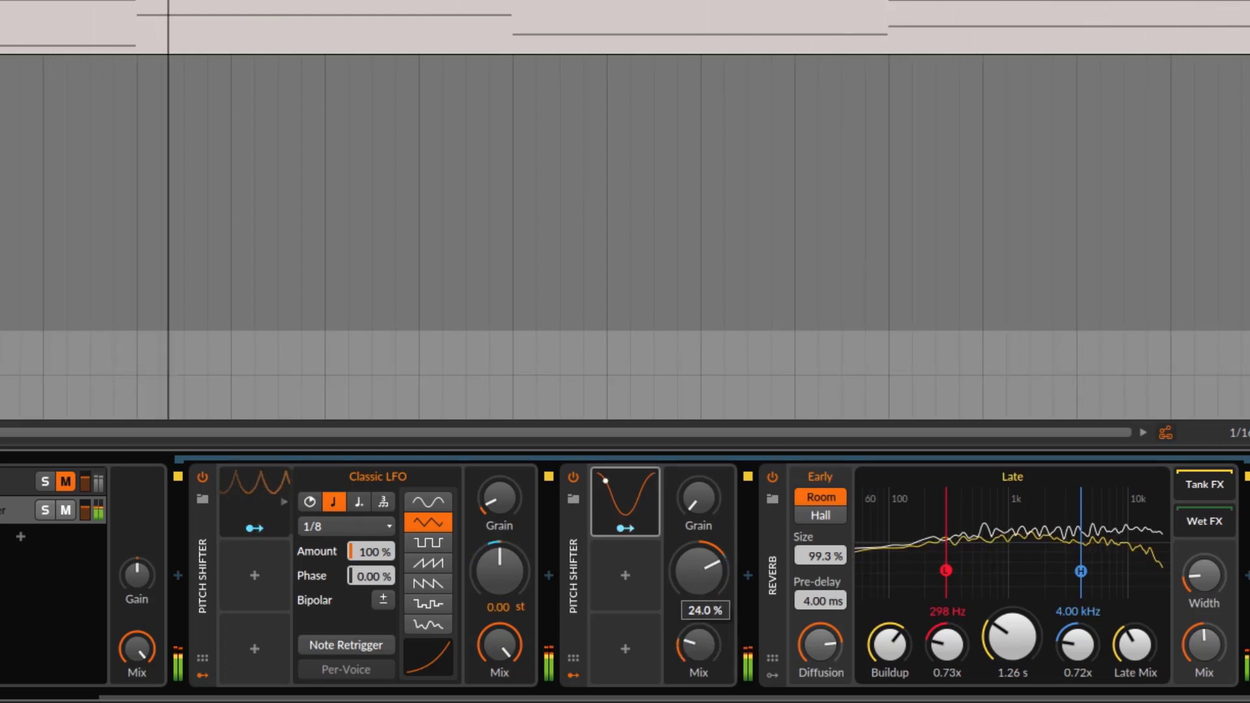
{"action": "mouse_move", "coordinate": [706, 622]}
{"action": "left_mouse_down"}
{"action": "mouse_move", "coordinate": [705, 606]}
{"action": "mouse_move", "coordinate": [703, 645]}
{"action": "left_mouse_up"}
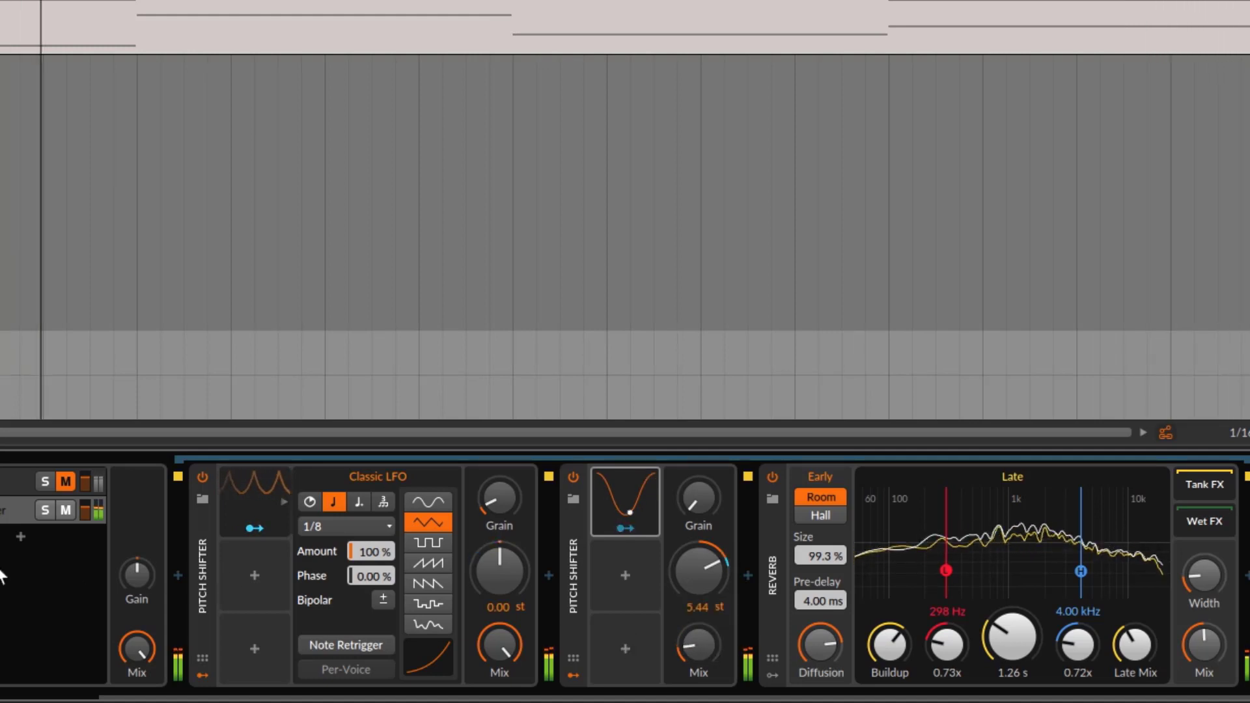
Unmute Layer 1 and compare the FX layers by soloing Layer 1 briefly and switching the solo to the Pitch Shifter layer
{"action": "left_click", "coordinate": [65, 483]}
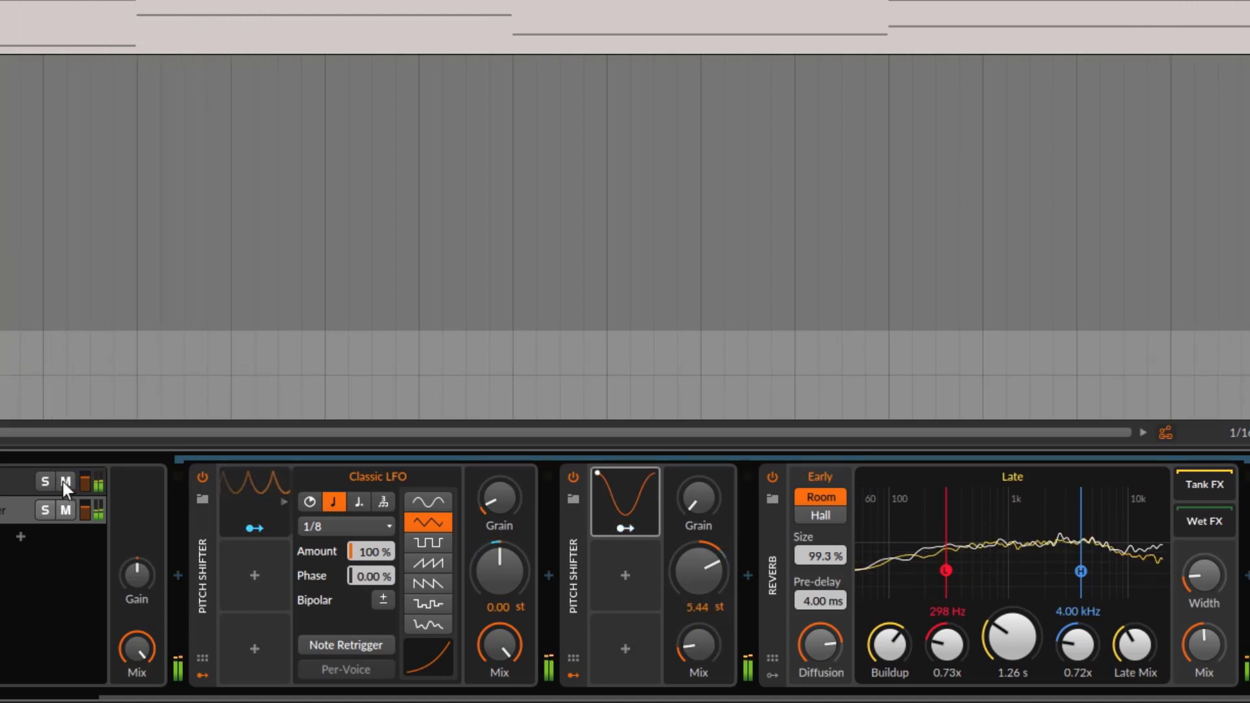
{"action": "left_click", "coordinate": [44, 482]}
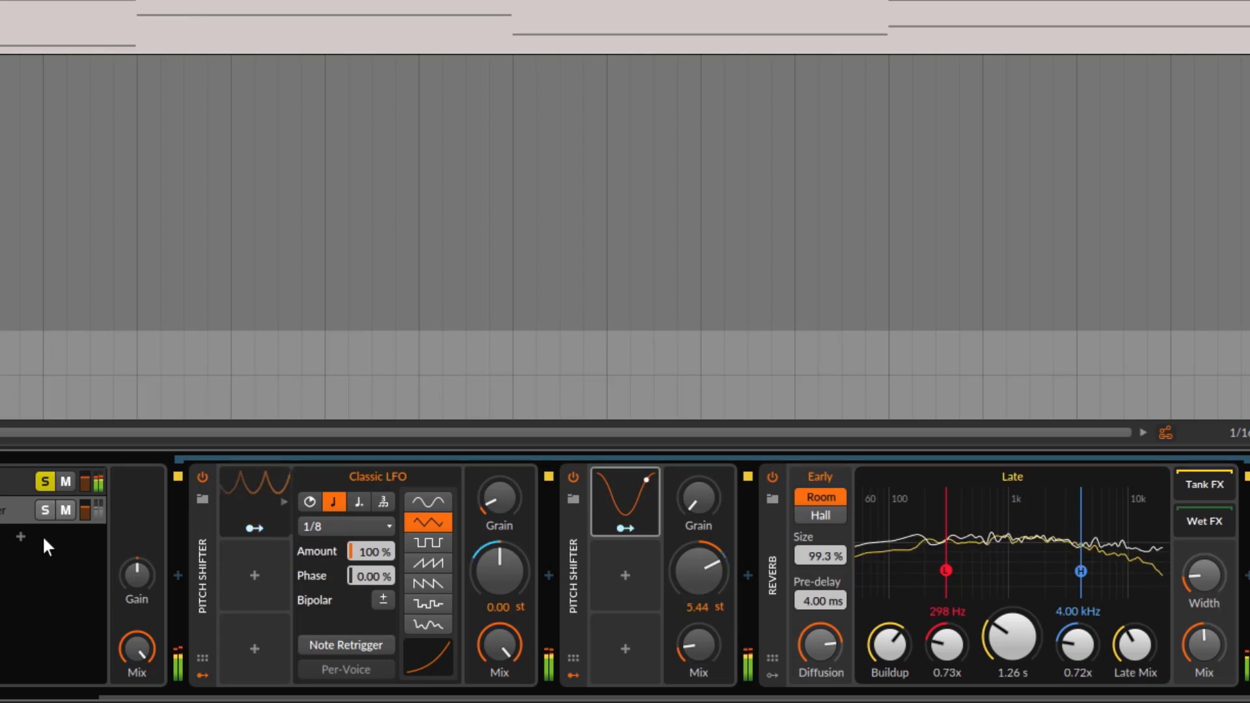
{"action": "left_click", "coordinate": [48, 482]}
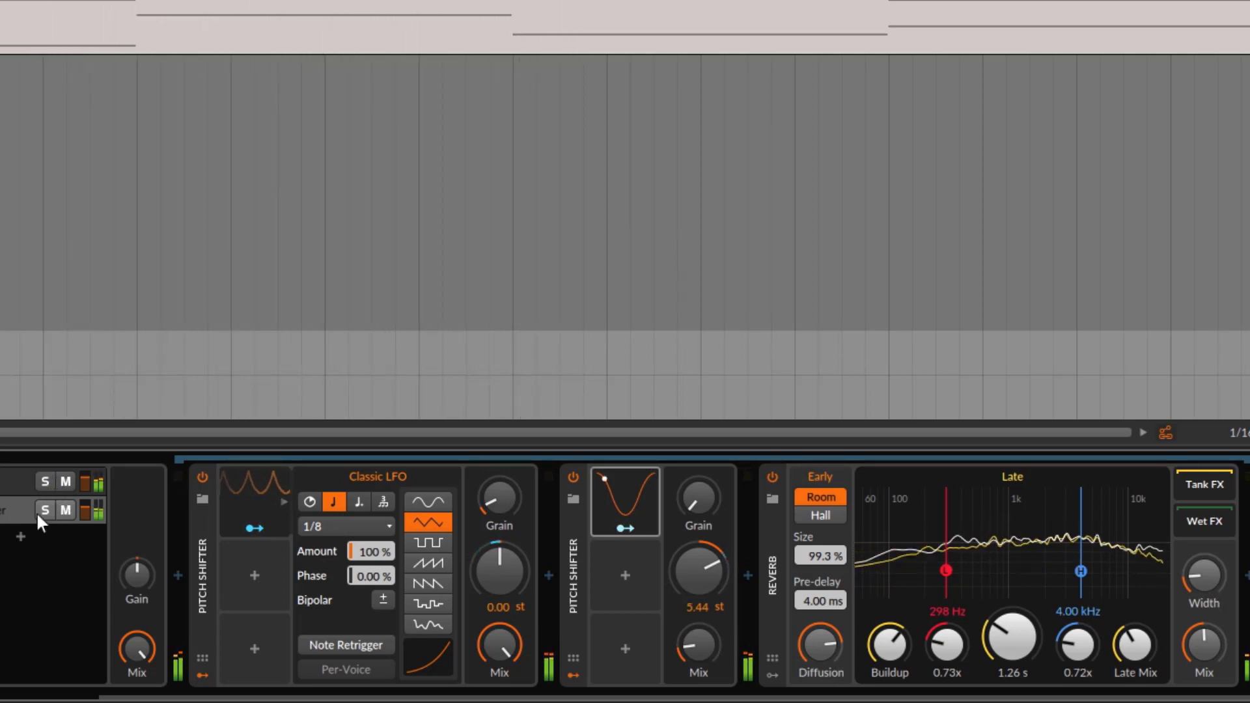
{"action": "left_click", "coordinate": [38, 514]}
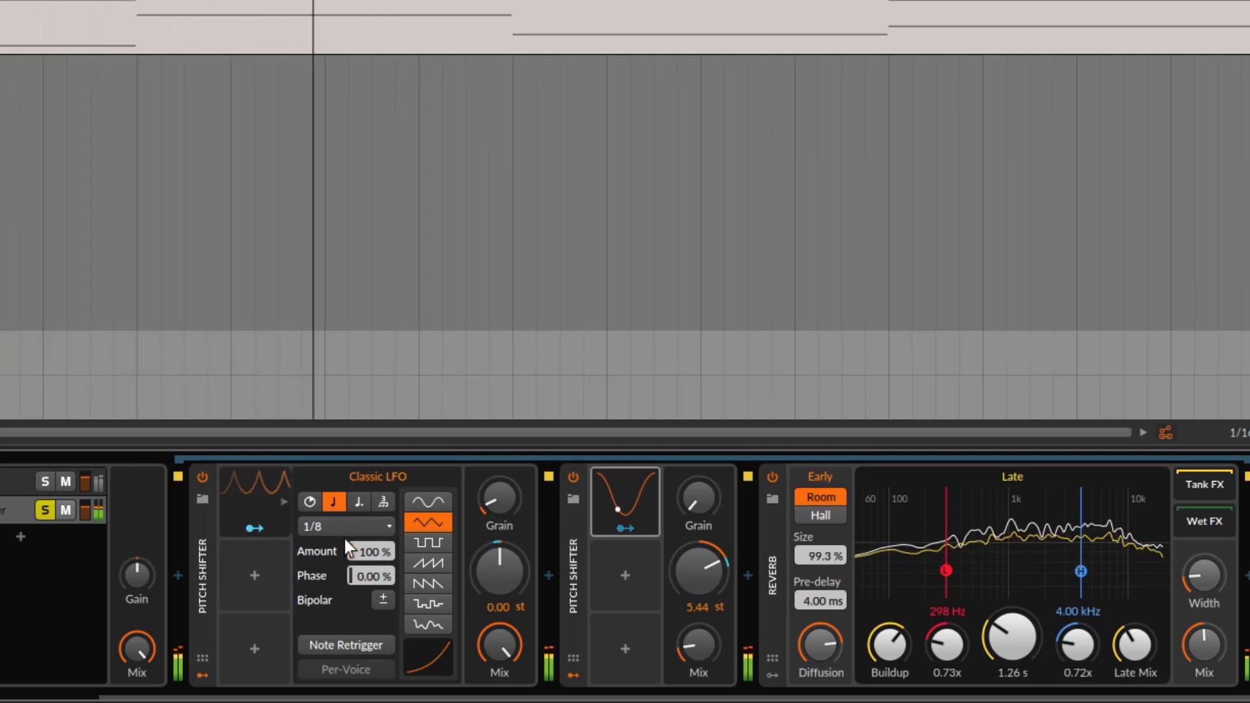
Sweep the first Pitch Shifter's Grain to maximum and back to low with the second one bypassed, re-enable the second and stop playback
{"action": "left_click", "coordinate": [574, 479]}
{"action": "left_click_drag", "start_coordinate": [513, 493], "coordinate": [513, 436]}
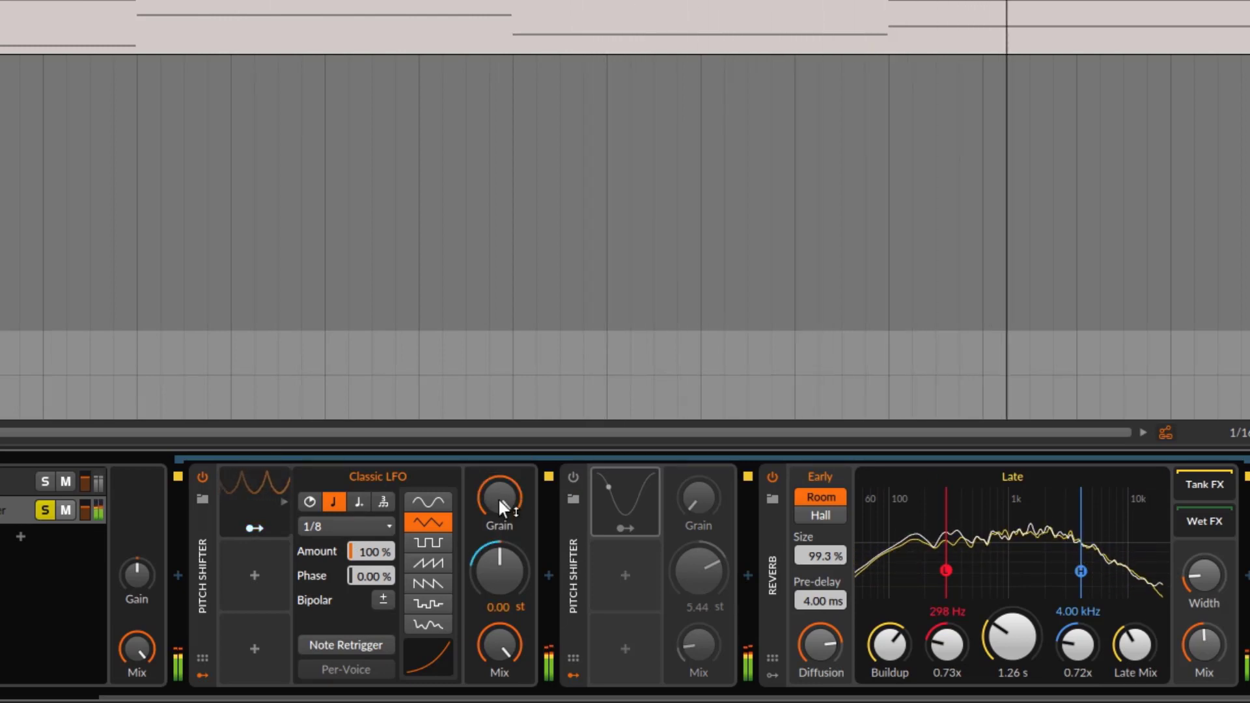
{"action": "left_click_drag", "start_coordinate": [498, 500], "coordinate": [499, 556]}
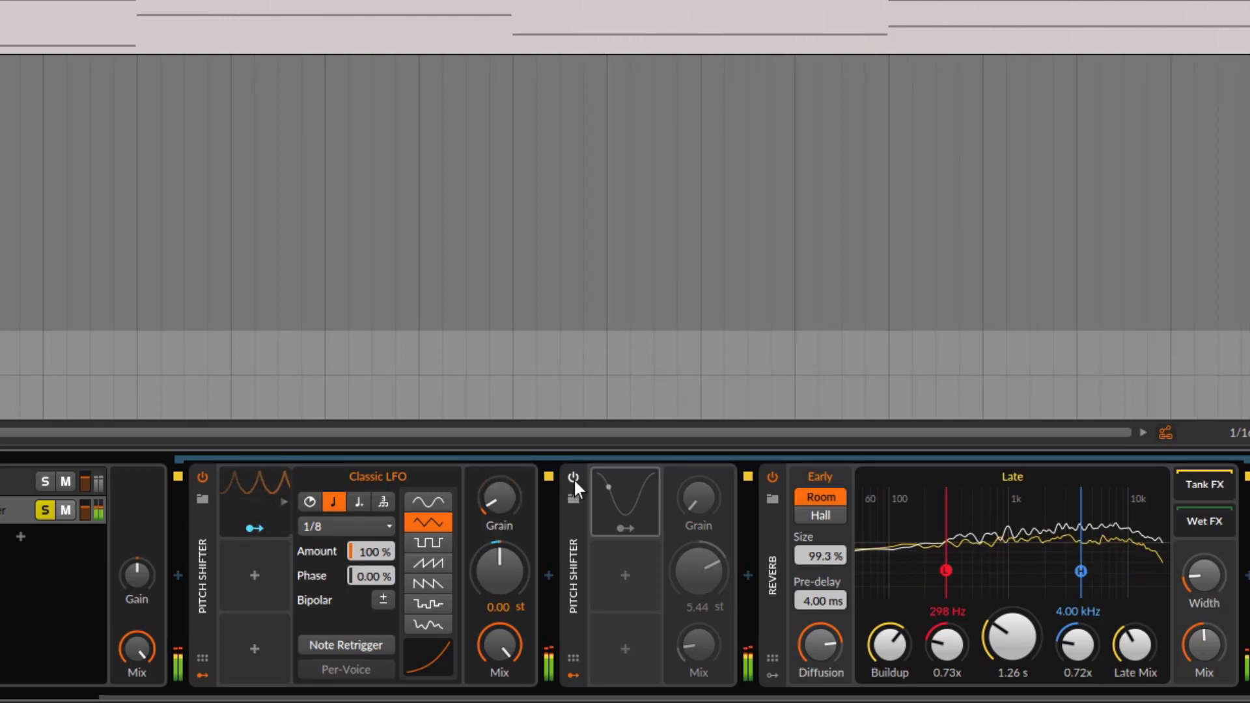
{"action": "left_click", "coordinate": [573, 478]}
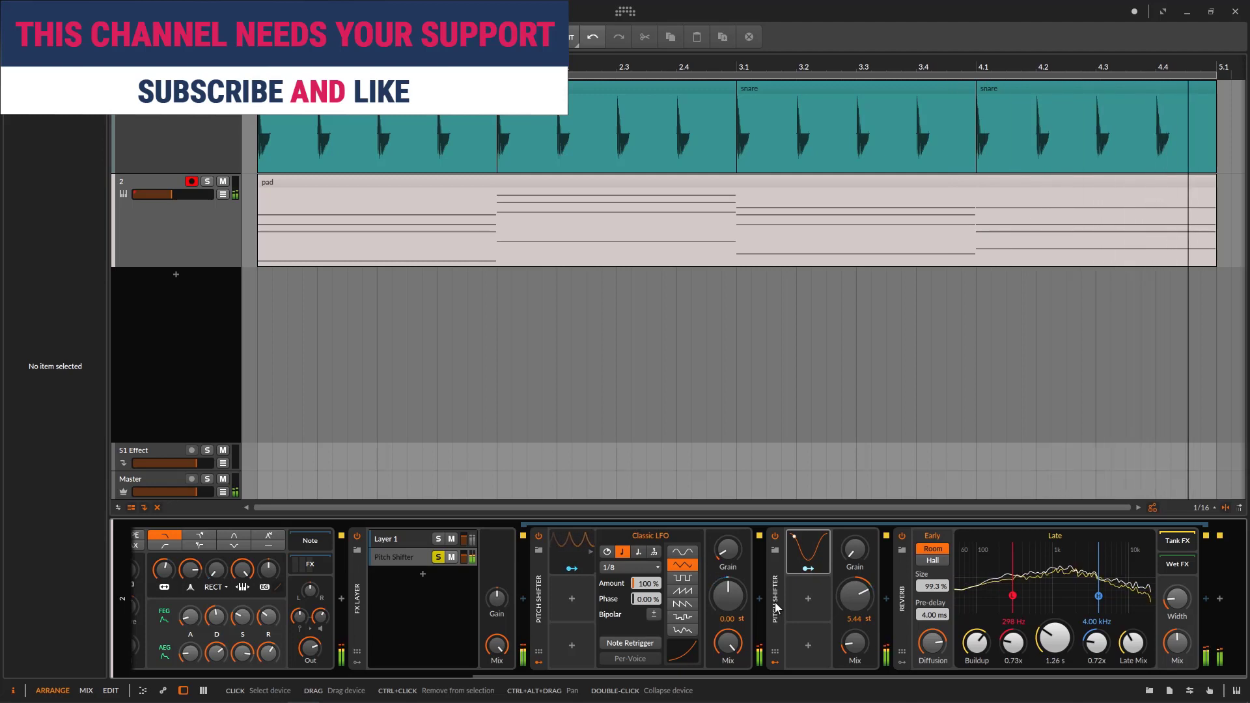
{"action": "key", "text": "space"}
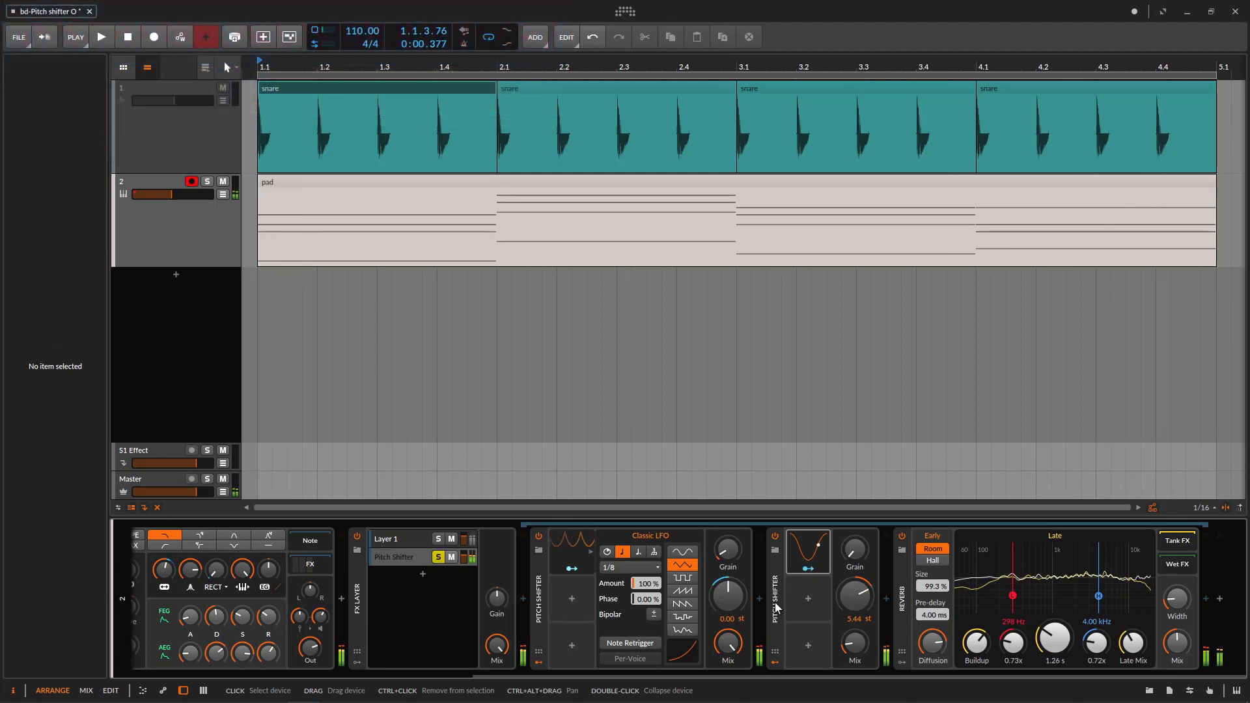